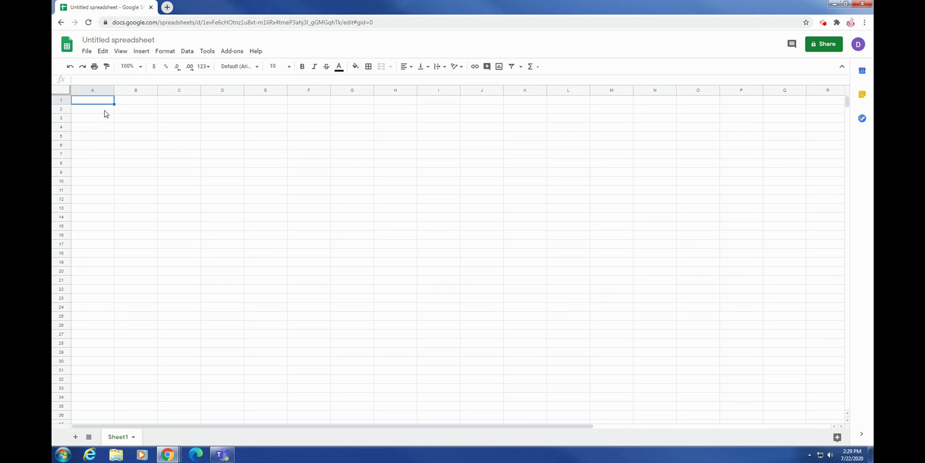
Enter the label Income in column A below the heading rows.
click(105, 111)
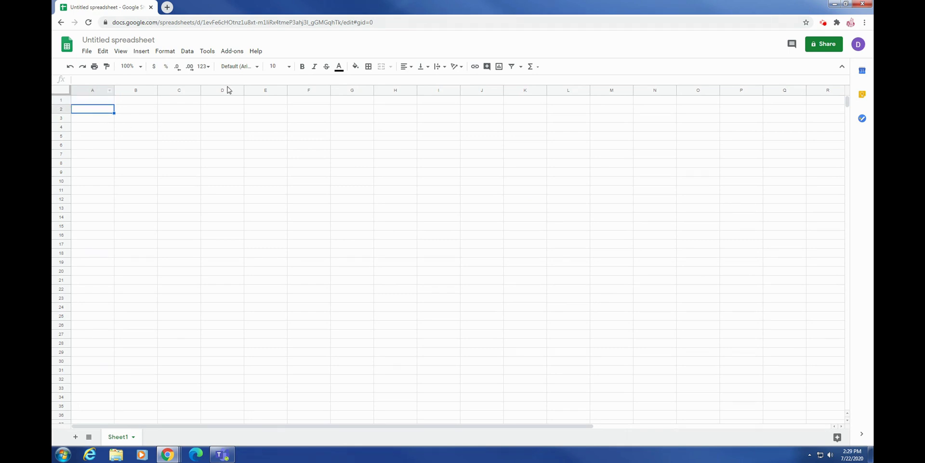
click(125, 79)
text(Income)
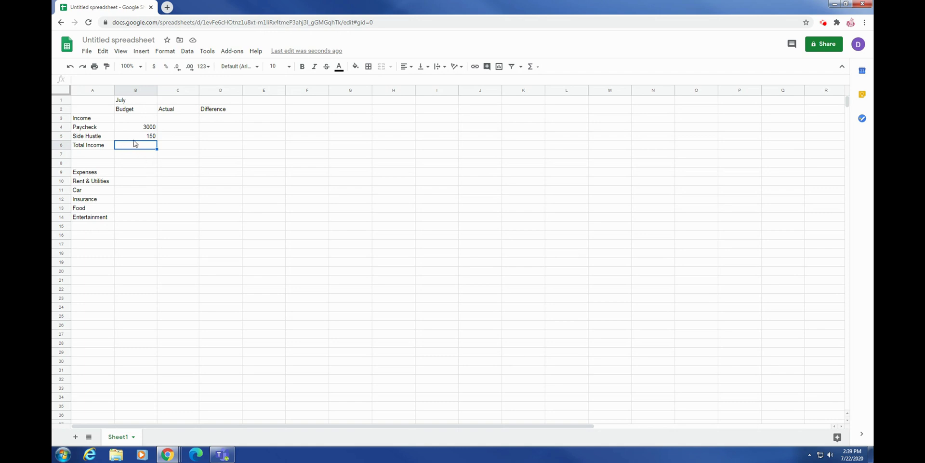
Calculate the budgeted Total Income in B6 with the formula =SUM(B4+B5).
click(115, 81)
text(=SUM)
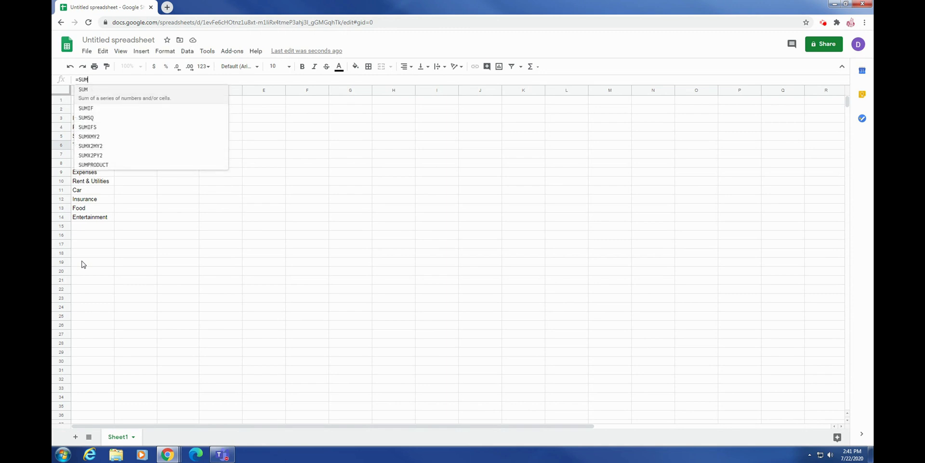
text(()
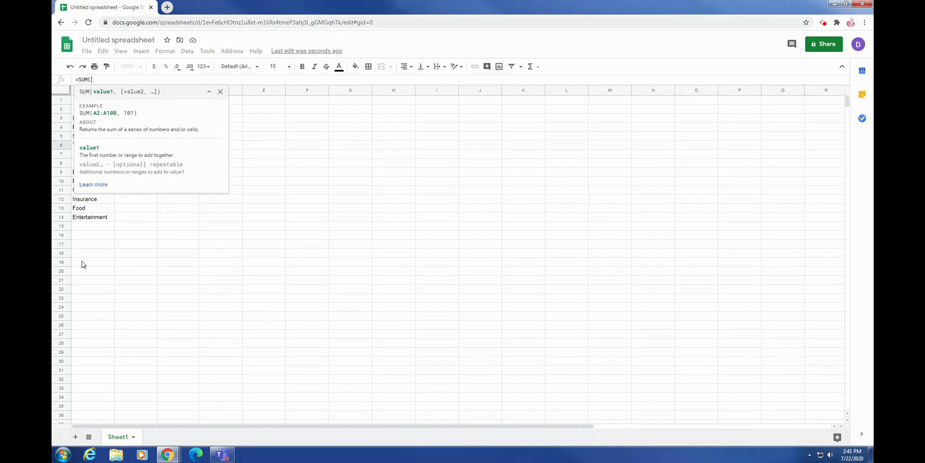
click(233, 207)
click(143, 128)
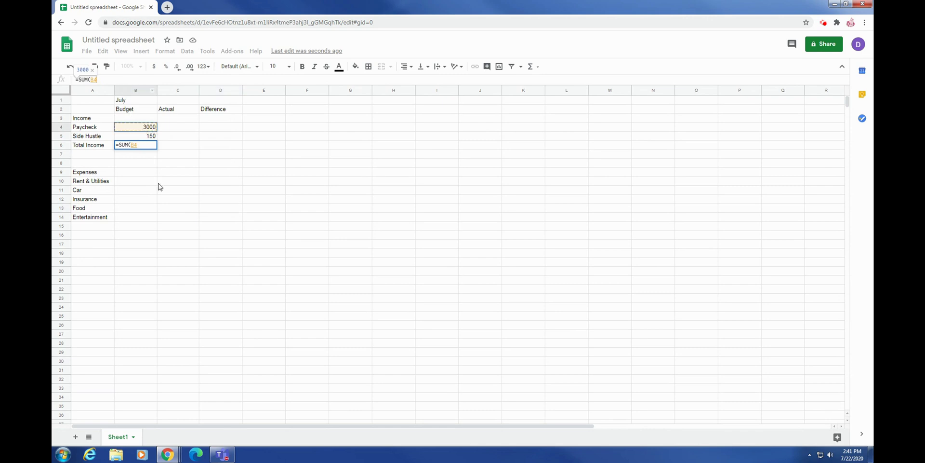
text(+)
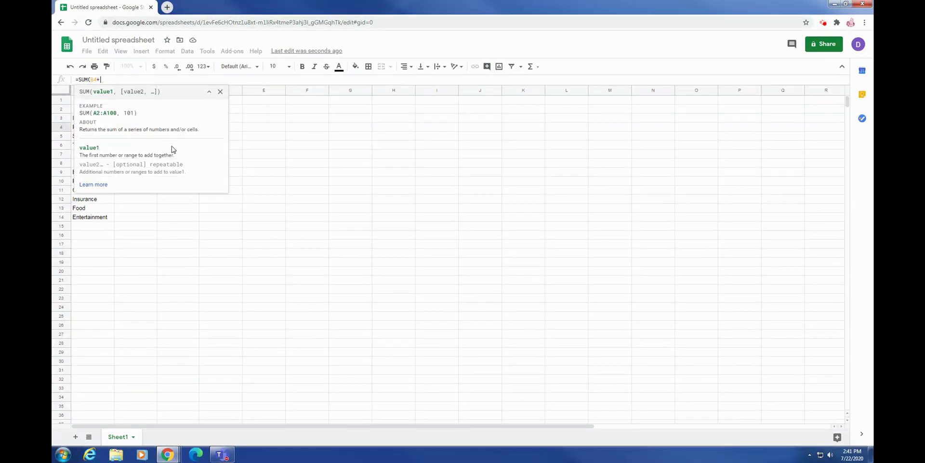
click(258, 155)
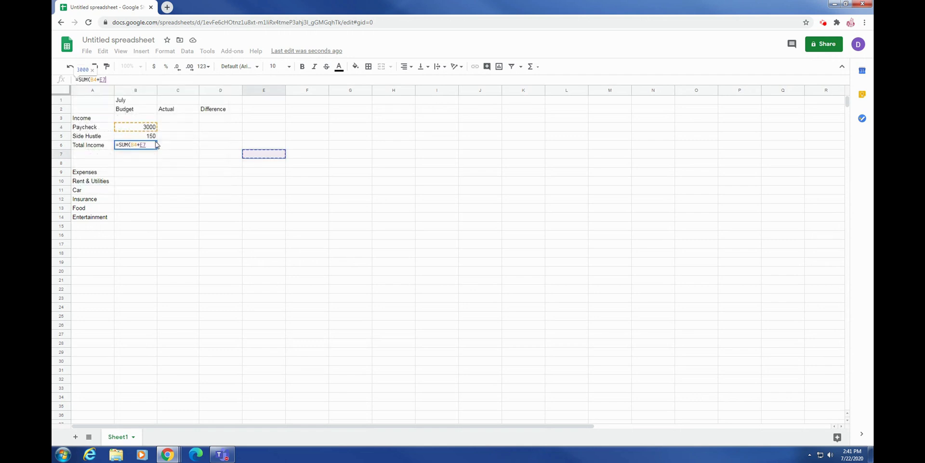
click(155, 137)
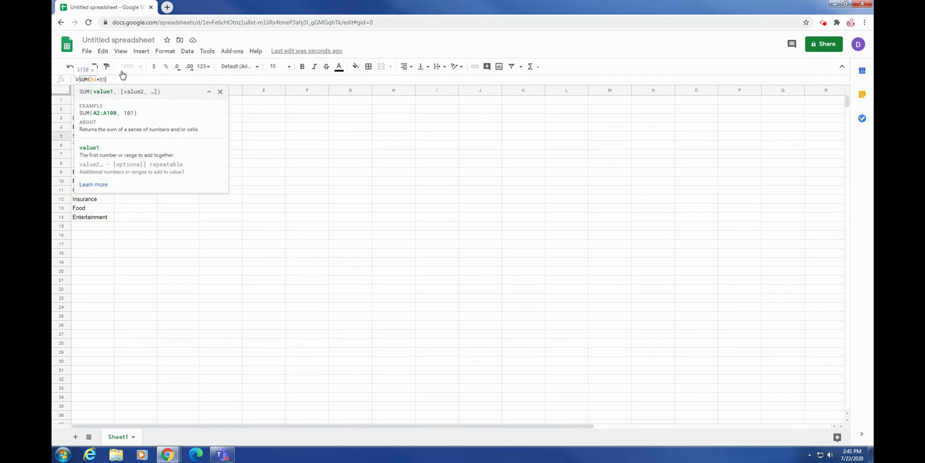
text())
key(Return)
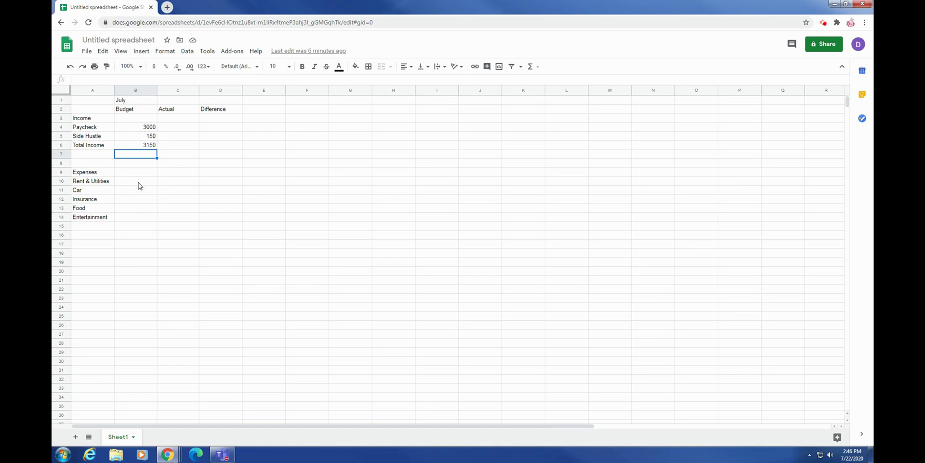
Enter 1500 as the Rent & Utilities budget in B10.
click(137, 181)
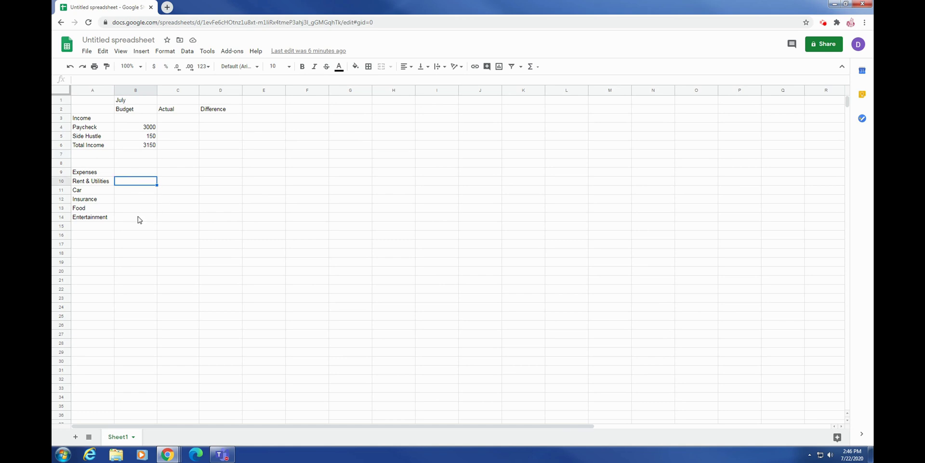
text(155)
key(BackSpace)
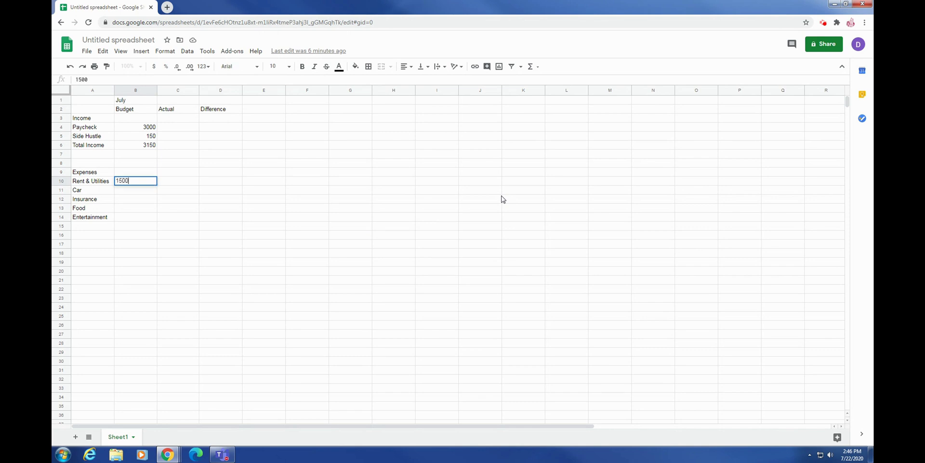
text(00)
key(Return)
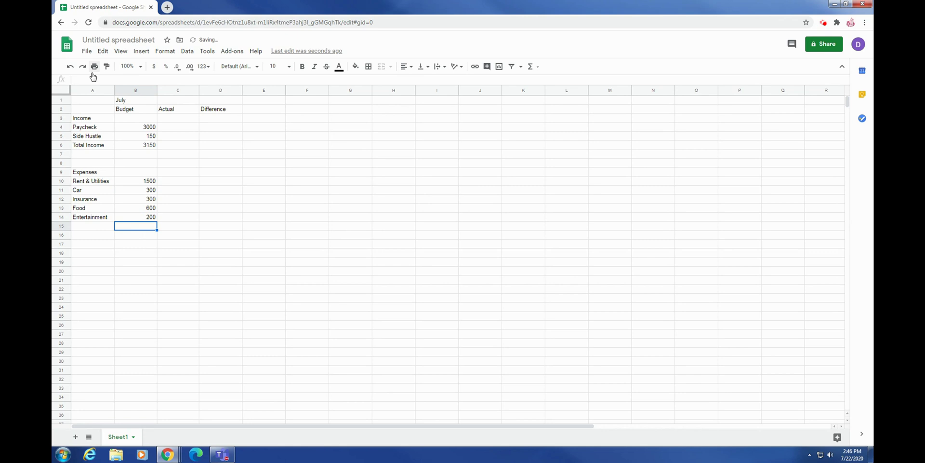
Total the budgeted expenses in B15 with the formula =SUM(B12,B10,B11,B13,D13).
click(96, 78)
text(=sum)
click(110, 93)
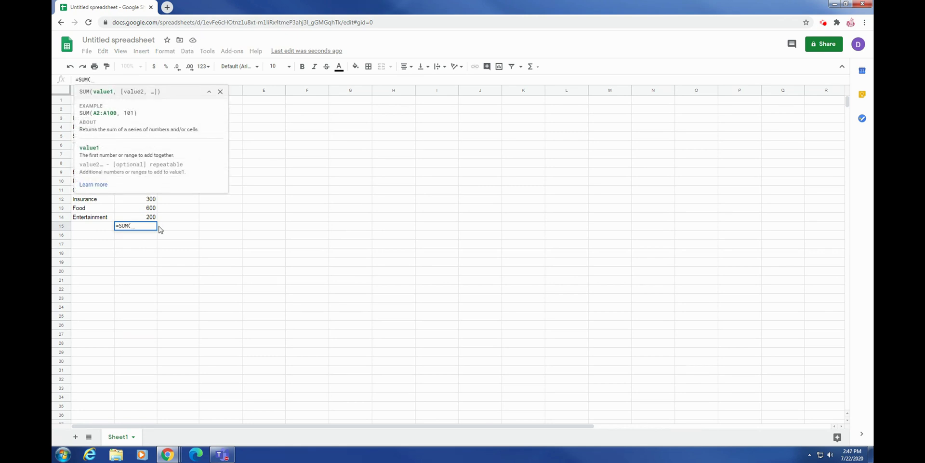
click(144, 217)
click(144, 207)
click(144, 200)
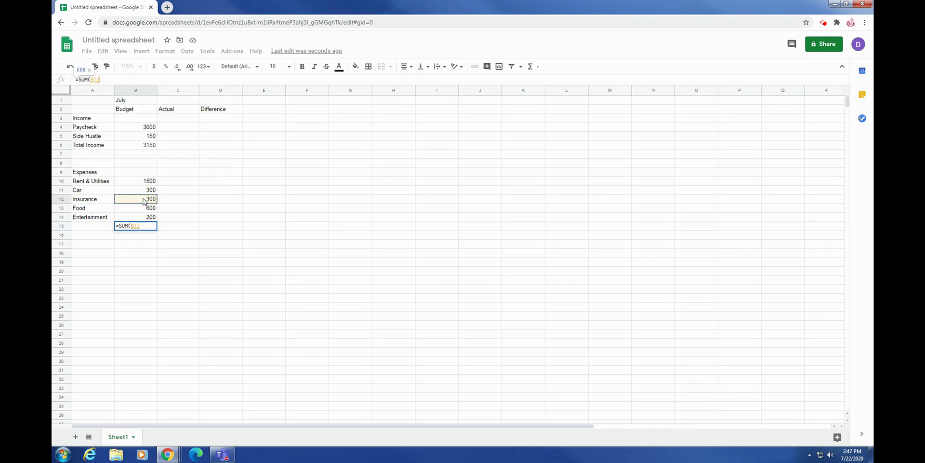
ctrl+click(149, 182)
ctrl+click(149, 191)
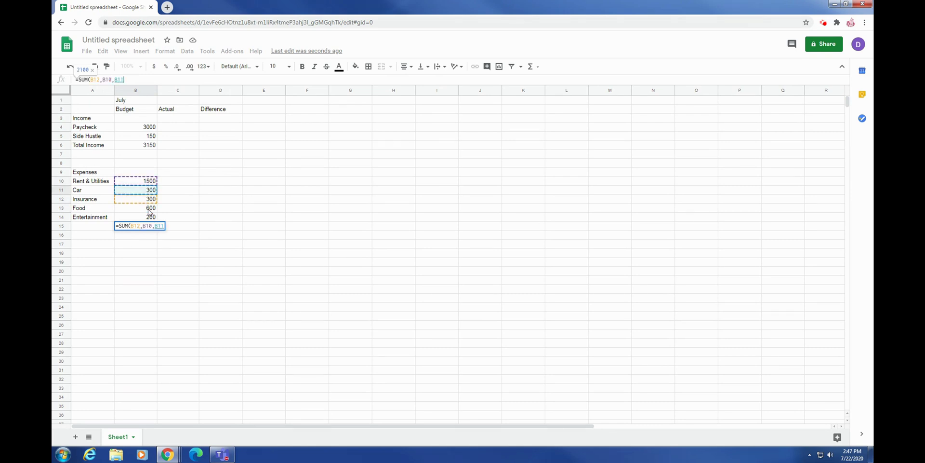
ctrl+click(149, 208)
ctrl+click(150, 217)
click(172, 260)
click(203, 212)
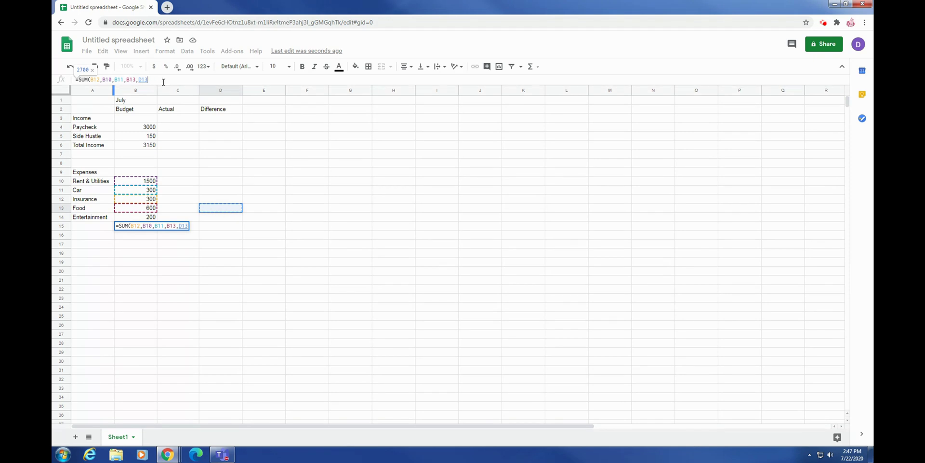
text())
key(Return)
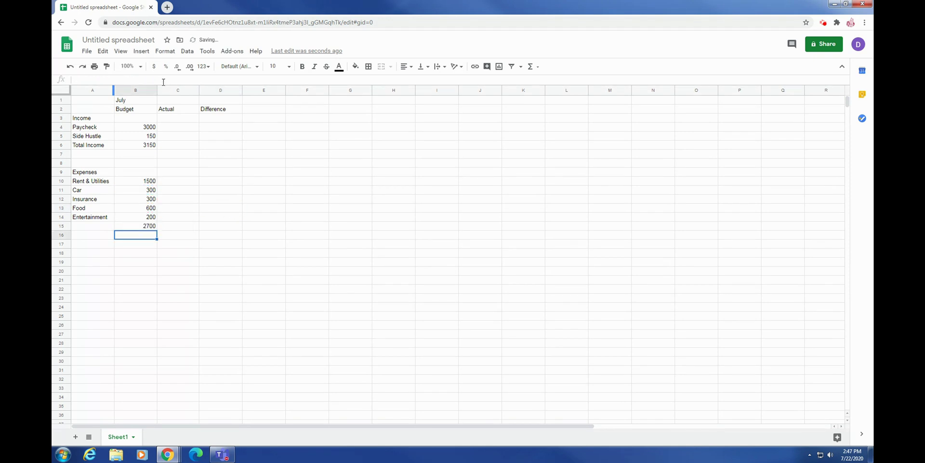
Label the expense sum row Total Expenses in A15.
click(105, 223)
text(To)
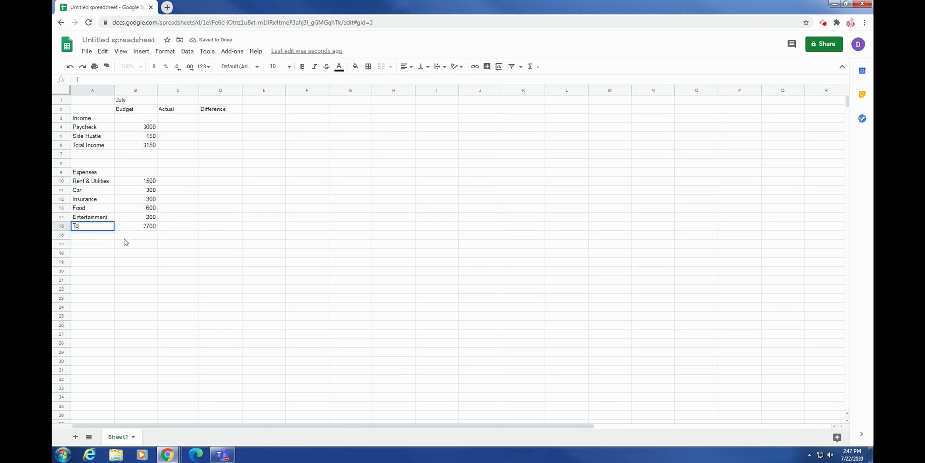
text(tal Expenses)
key(Return)
Add the row label Savings in A17.
click(103, 244)
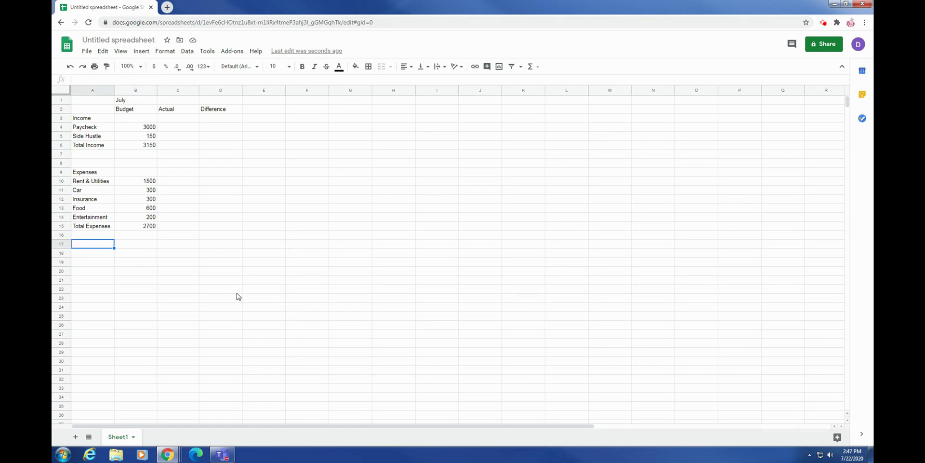
text(Savints)
key(BackSpace)
key(BackSpace)
text(gs)
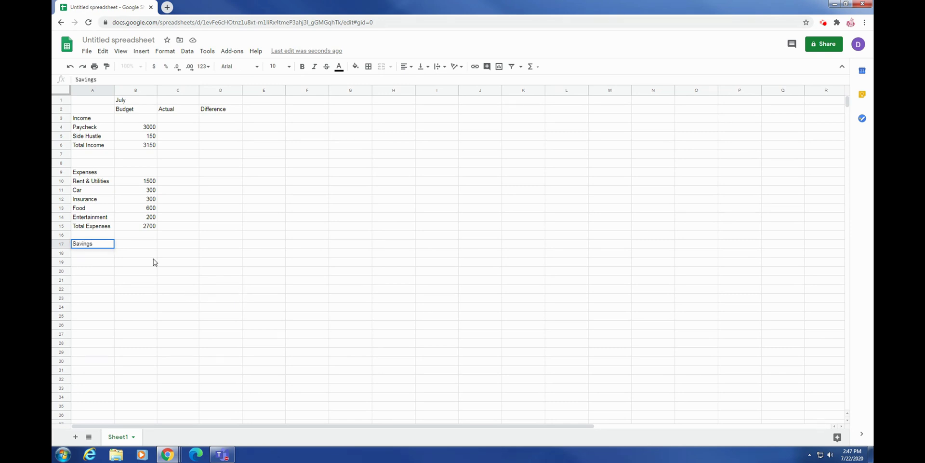
Calculate the budgeted savings in B17 as Total Income minus Total Expenses with =SUM(B6-B15).
click(149, 244)
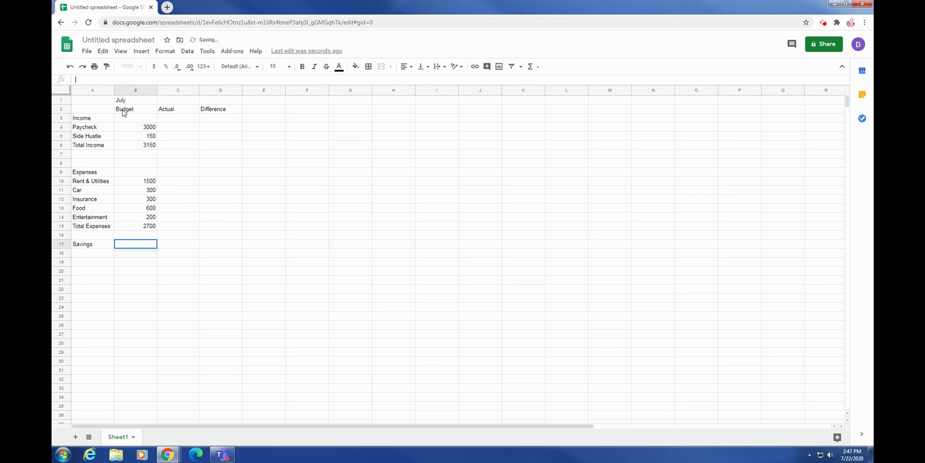
text(s)
text(=)
text(sum)
key(Tab)
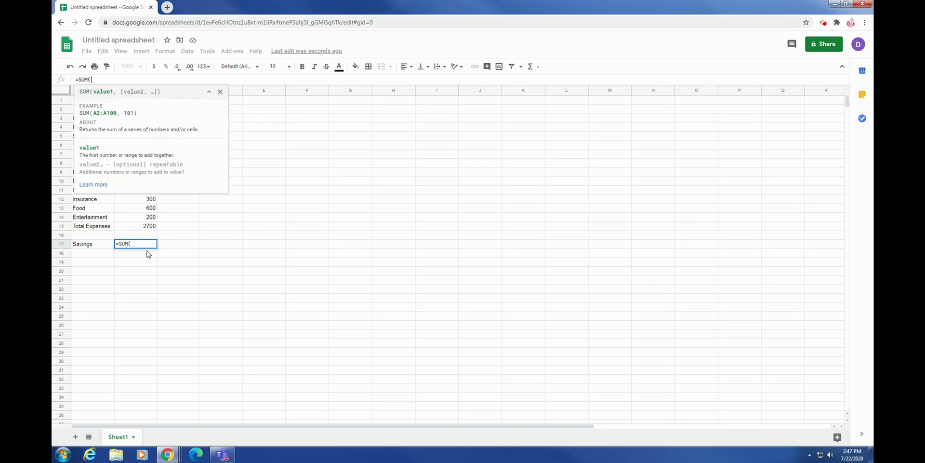
click(150, 145)
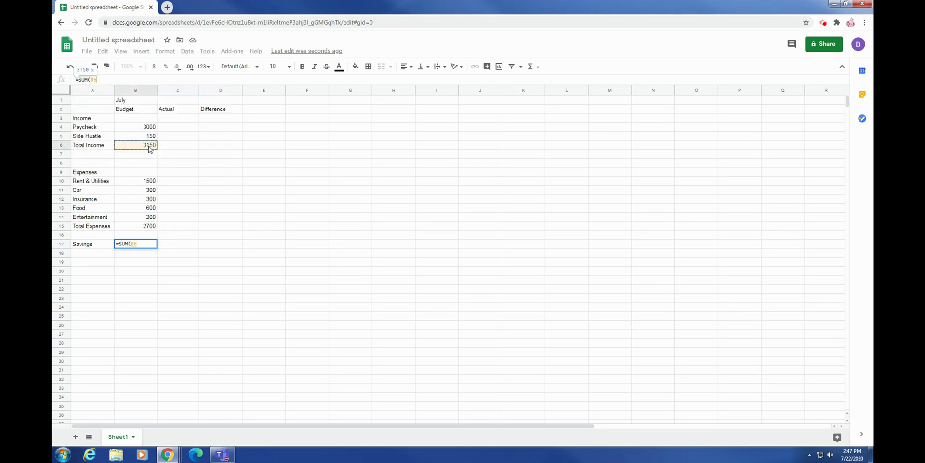
click(120, 81)
text(-)
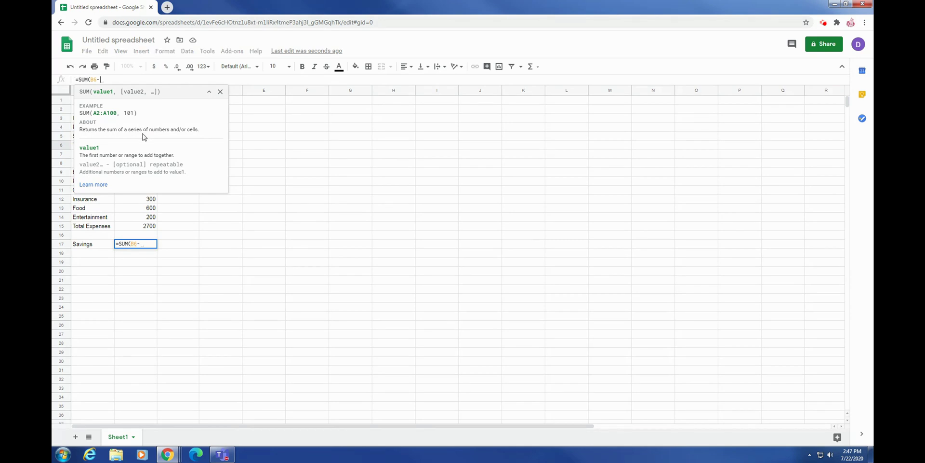
click(150, 226)
click(122, 80)
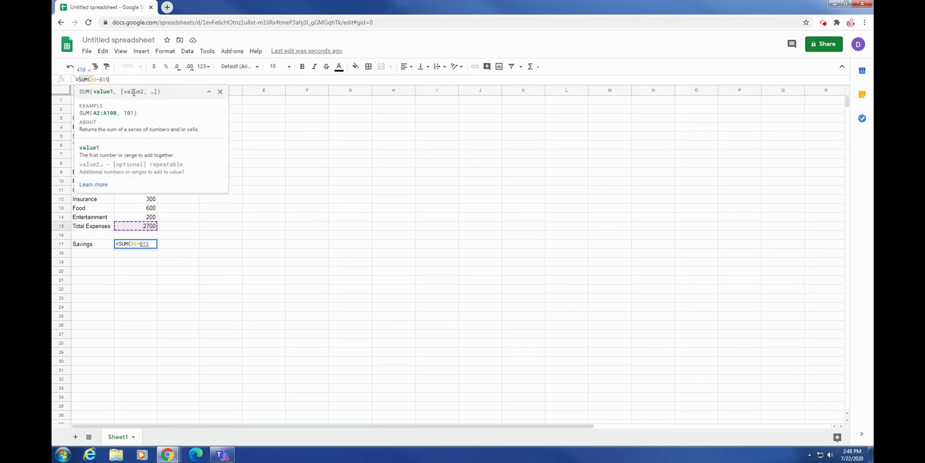
key(Return)
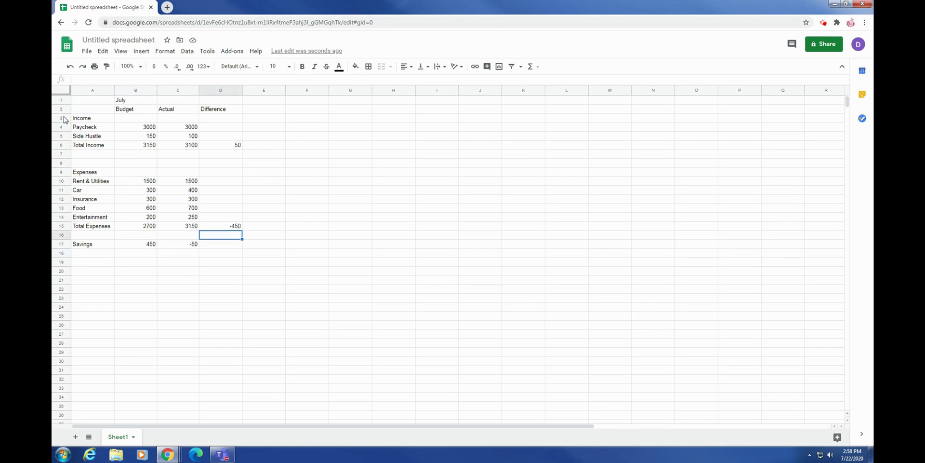
drag(65, 119, 248, 152)
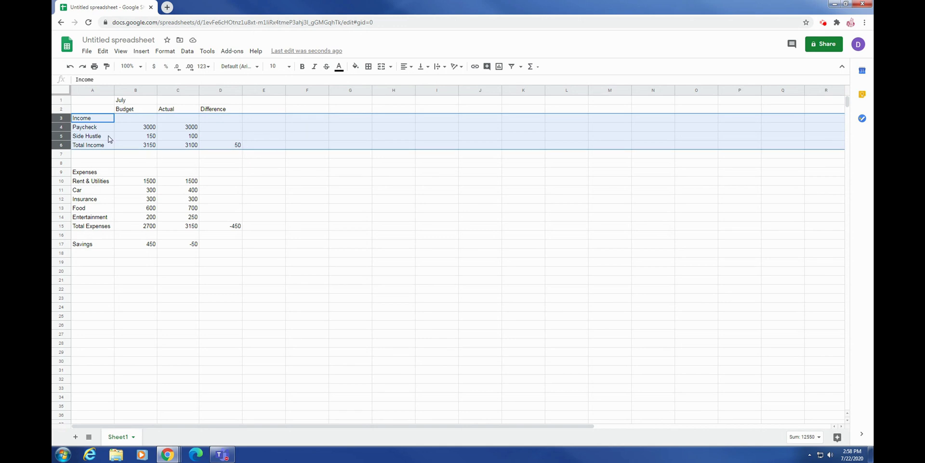
right_click(183, 135)
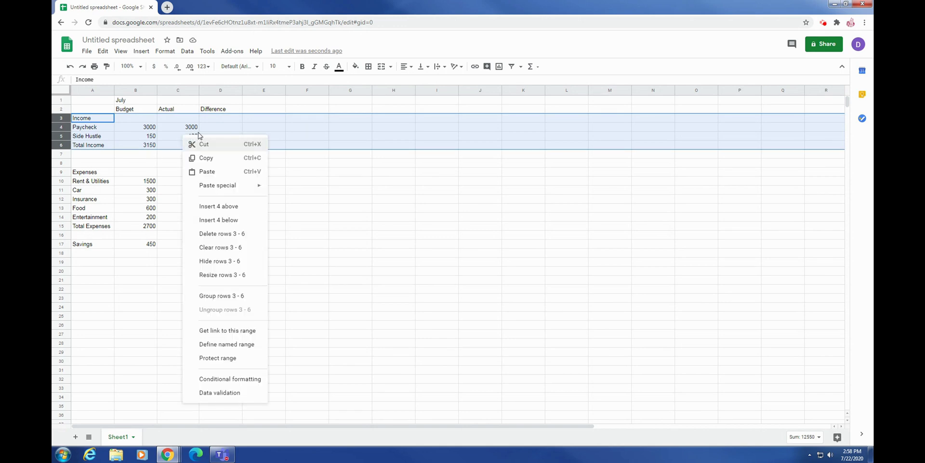
click(366, 218)
Apply the green default alternating colors style with a header to the income range A3:D6.
click(165, 51)
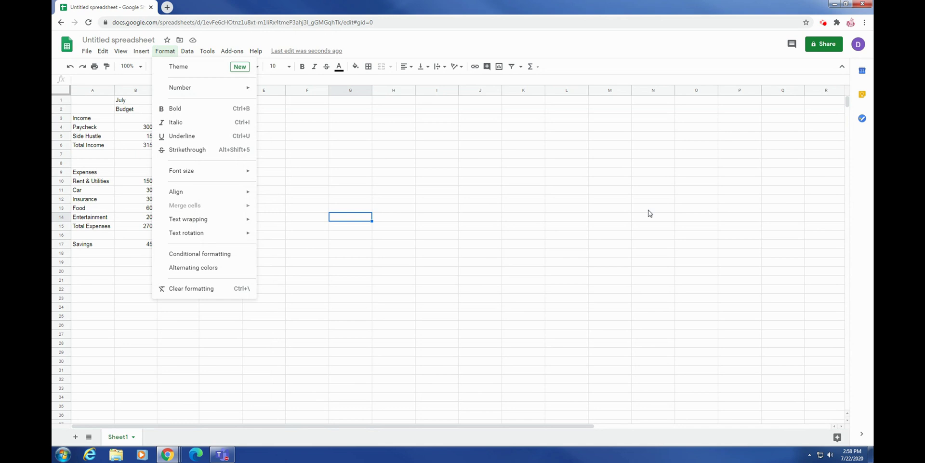
click(220, 273)
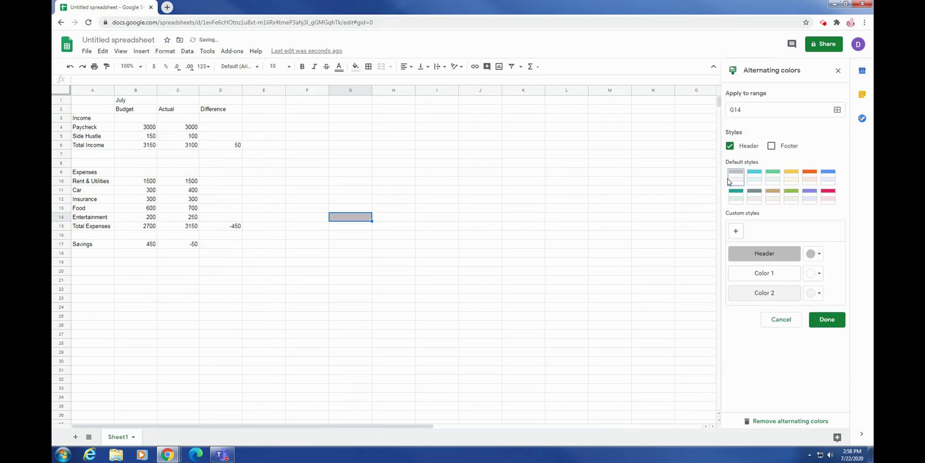
drag(96, 118, 226, 145)
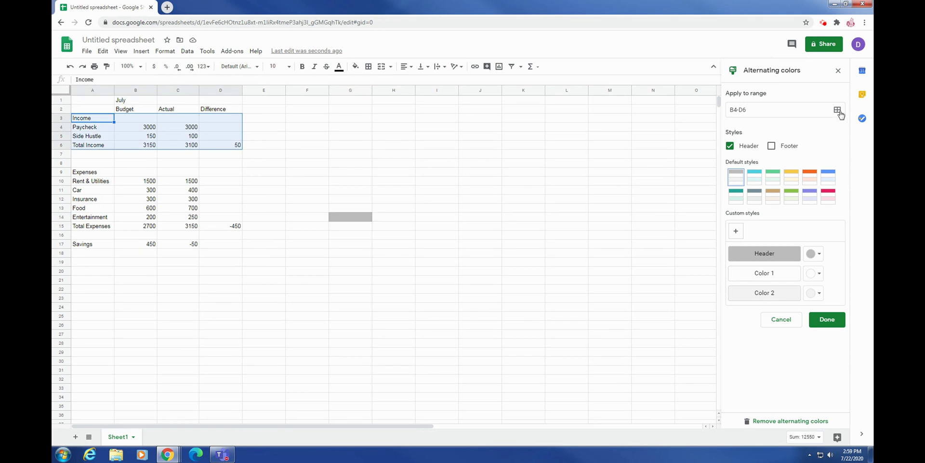
click(838, 110)
click(177, 136)
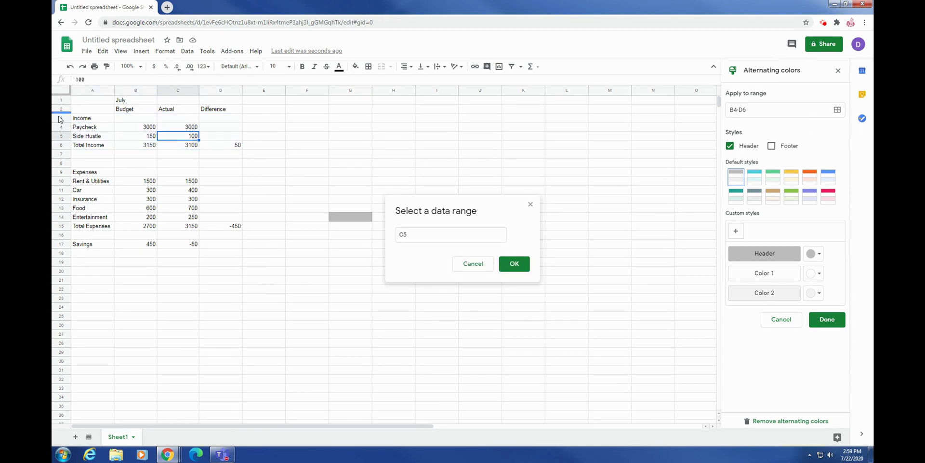
drag(87, 120, 227, 147)
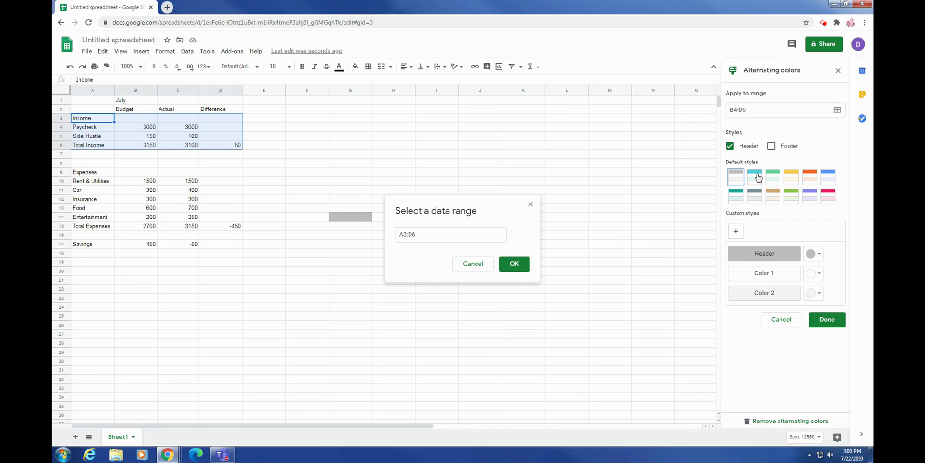
click(778, 177)
click(514, 264)
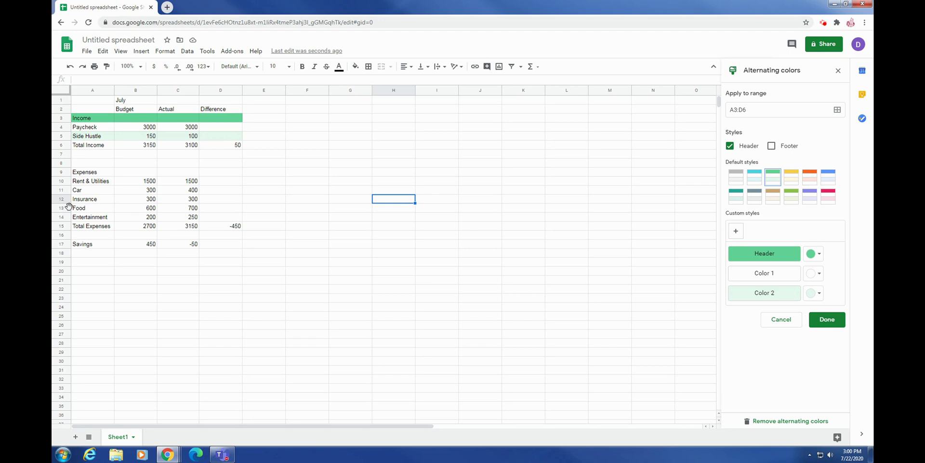
Apply the orange default alternating colors style with a header to the expenses and savings range A9:D17.
click(83, 182)
click(99, 173)
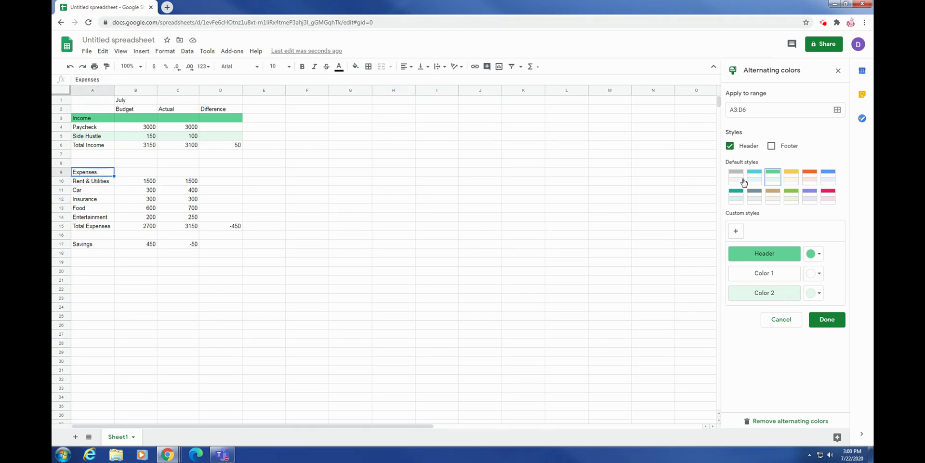
drag(99, 173, 235, 245)
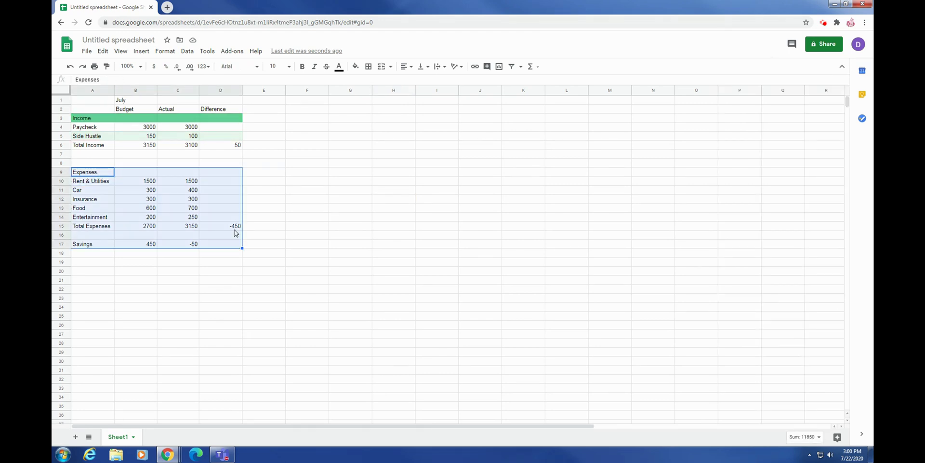
right_click(234, 230)
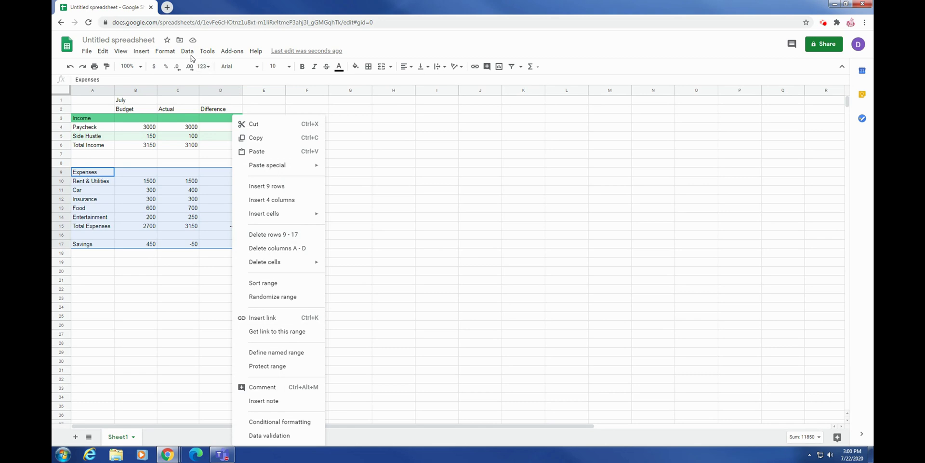
click(166, 52)
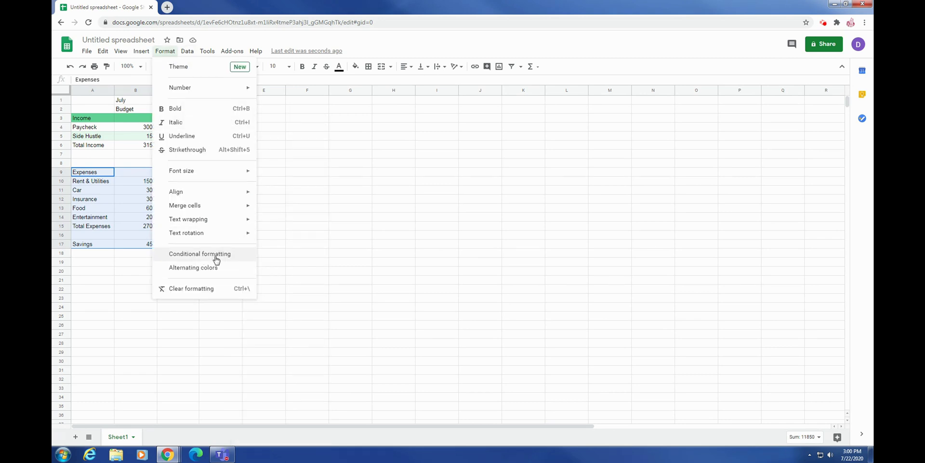
click(213, 273)
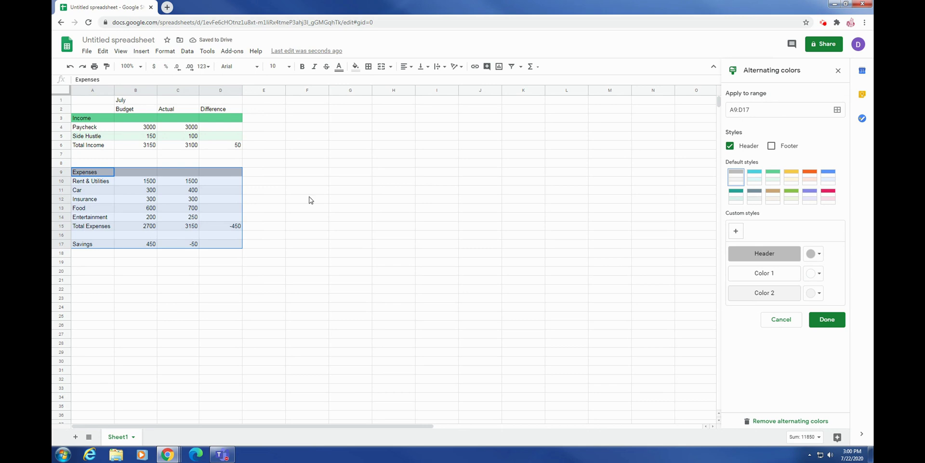
click(828, 195)
click(810, 176)
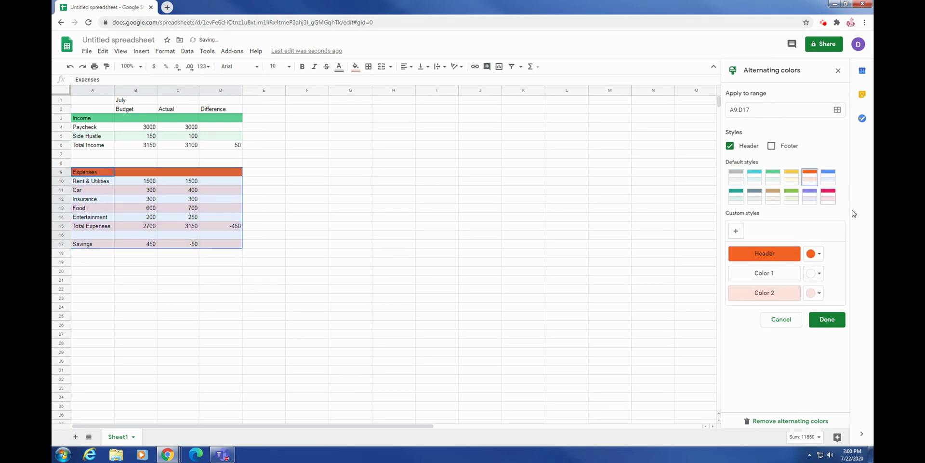
Customize the A9:D17 alternating colors with a red header and a light red Color 2, and finish the formatting.
click(819, 254)
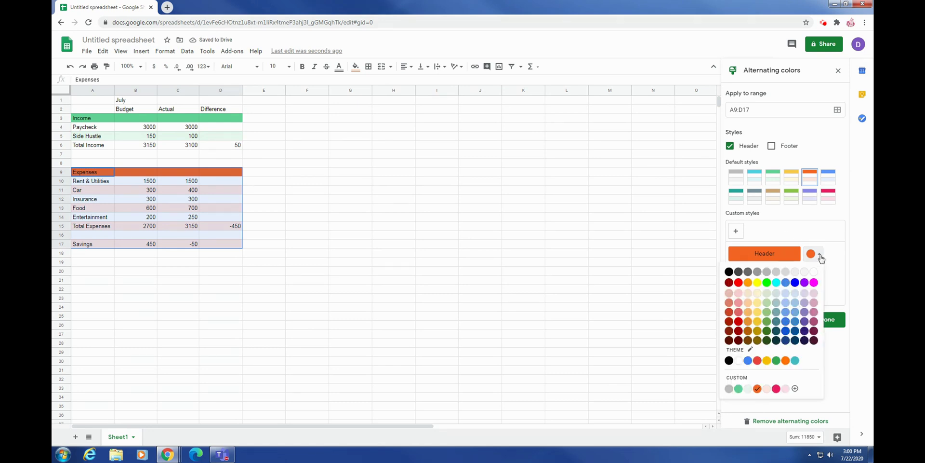
click(738, 284)
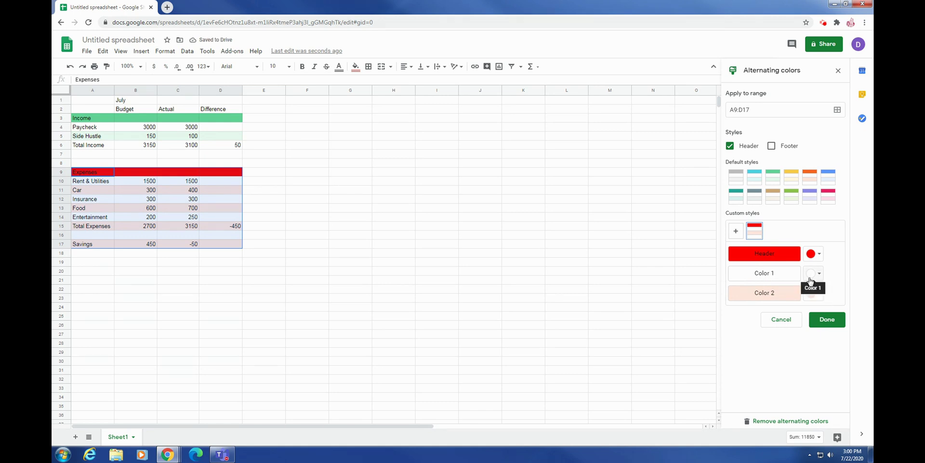
click(814, 294)
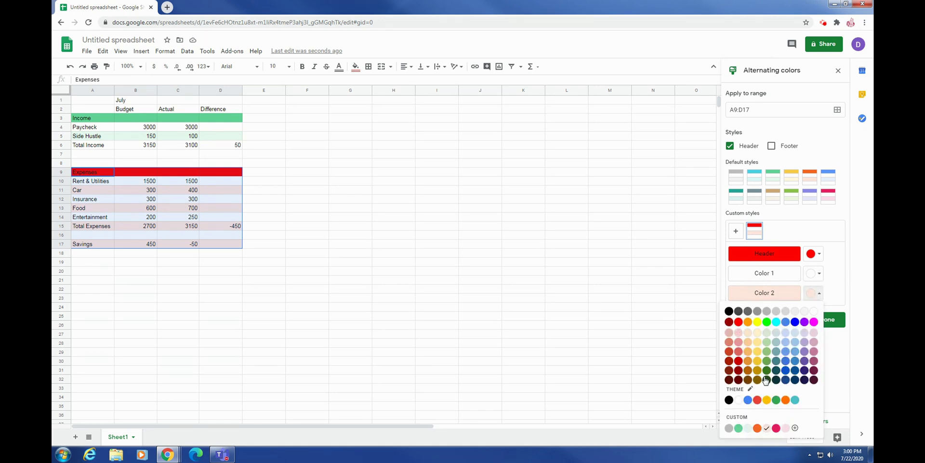
click(739, 333)
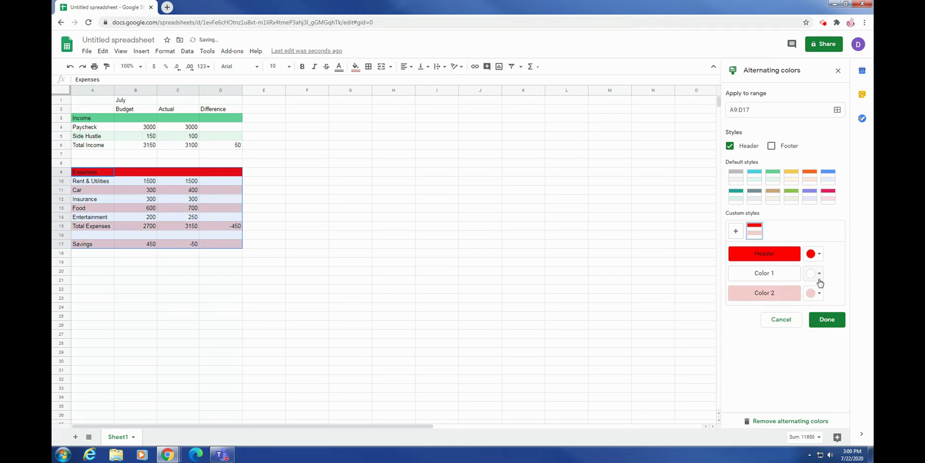
click(828, 321)
click(380, 325)
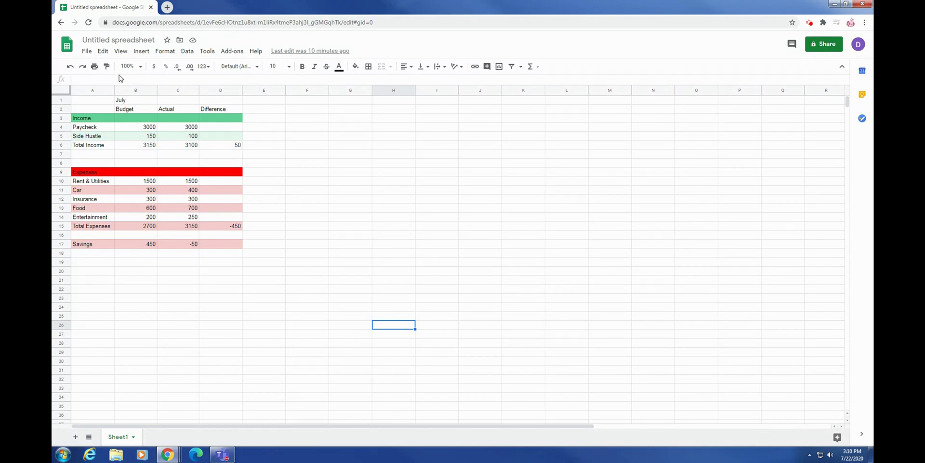
Rename the untitled spreadsheet as Personal Budget.
click(118, 40)
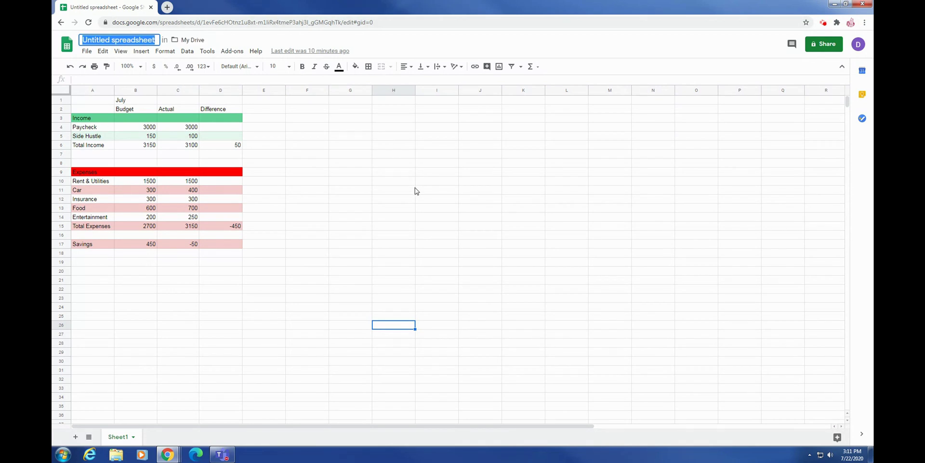
key(BackSpace)
text(Pe)
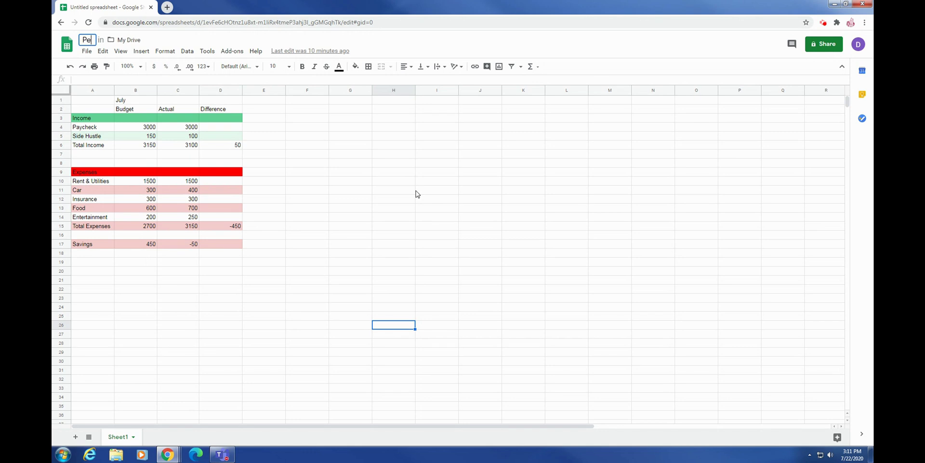
text(rsonal Pud)
key(BackSpace)
key(BackSpace)
key(BackSpace)
text(Budget)
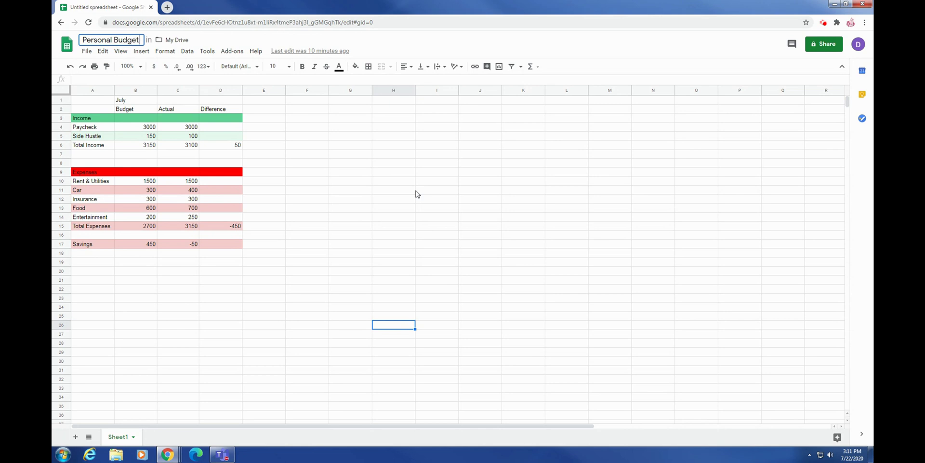
key(Return)
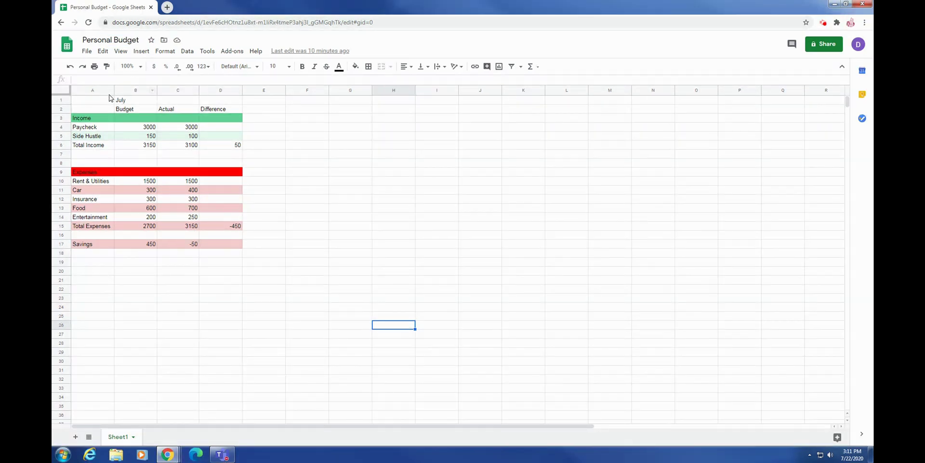
Rename the Sheet1 tab as July.
right_click(124, 440)
click(149, 332)
text(July)
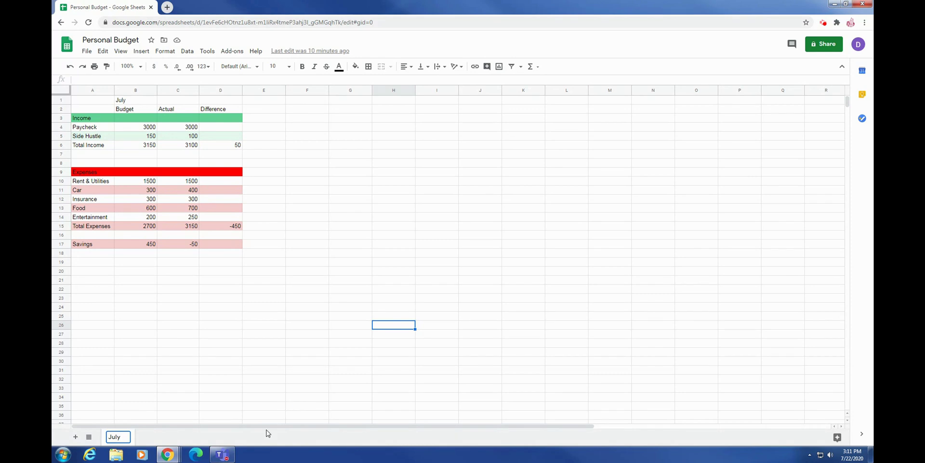
key(Return)
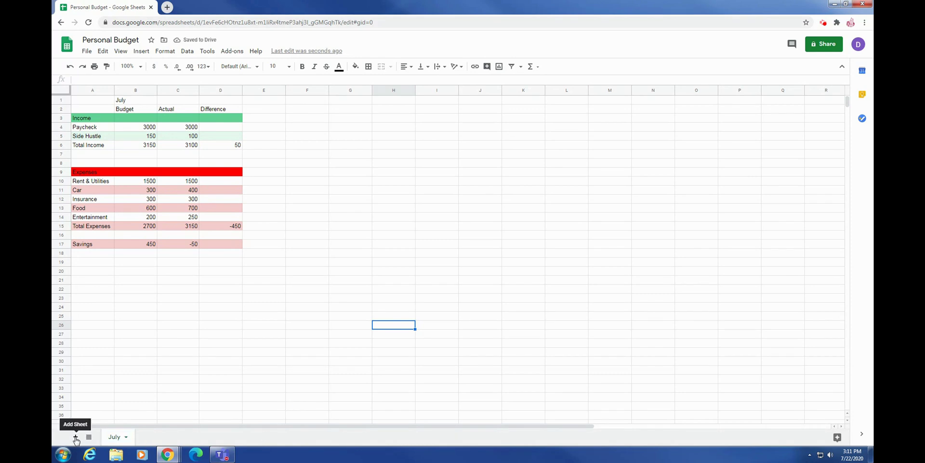
Add a new sheet to the workbook and name it August.
click(75, 437)
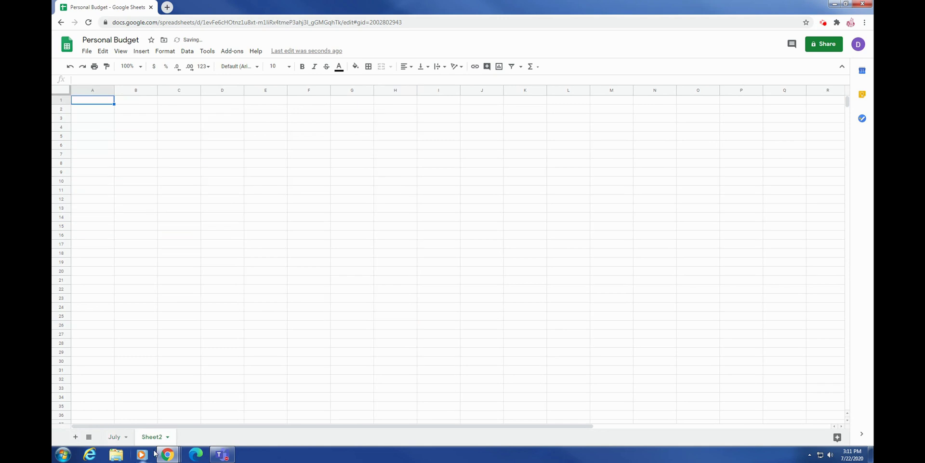
click(166, 437)
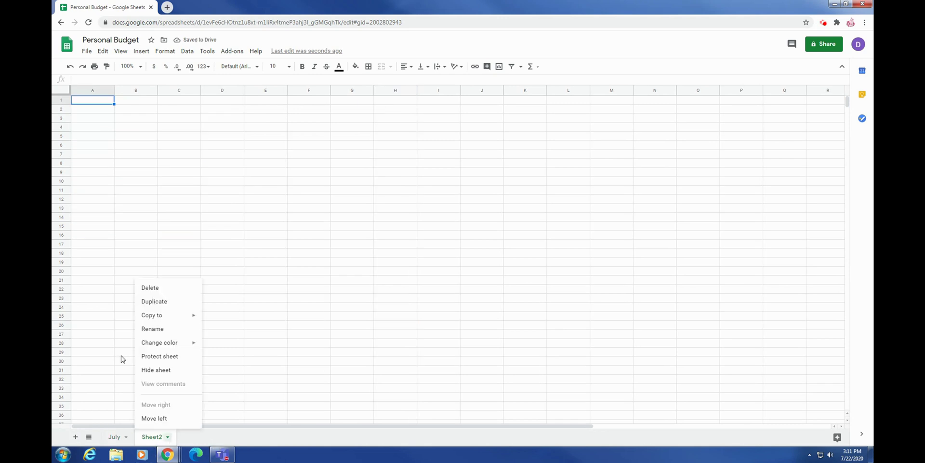
click(161, 329)
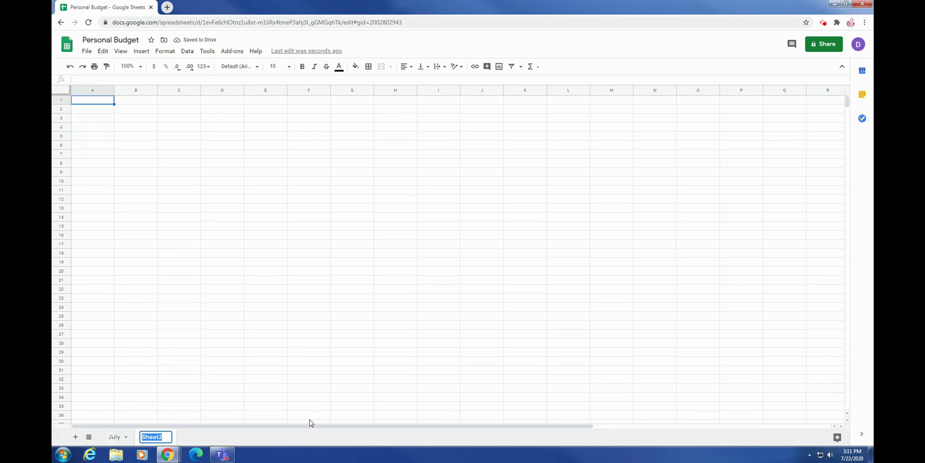
text(August)
Copy the whole budget table A1:D17 from the July sheet into the August sheet starting at A1.
click(115, 437)
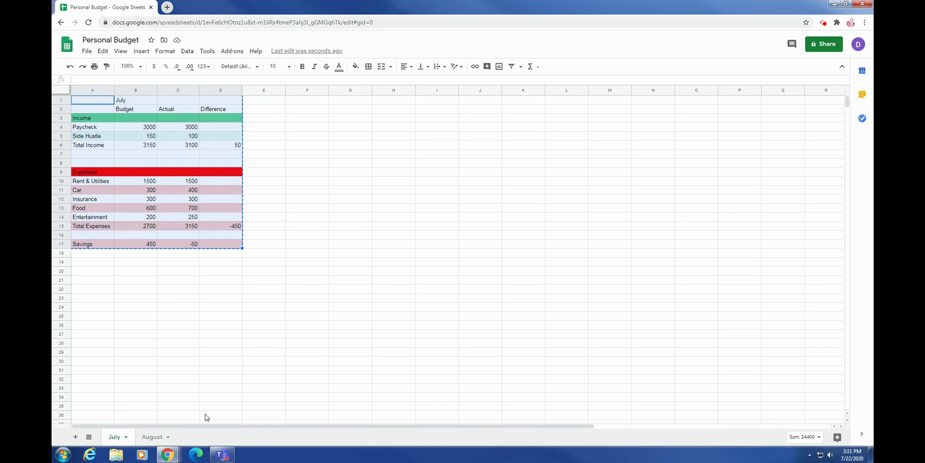
click(160, 437)
key(ctrl+v)
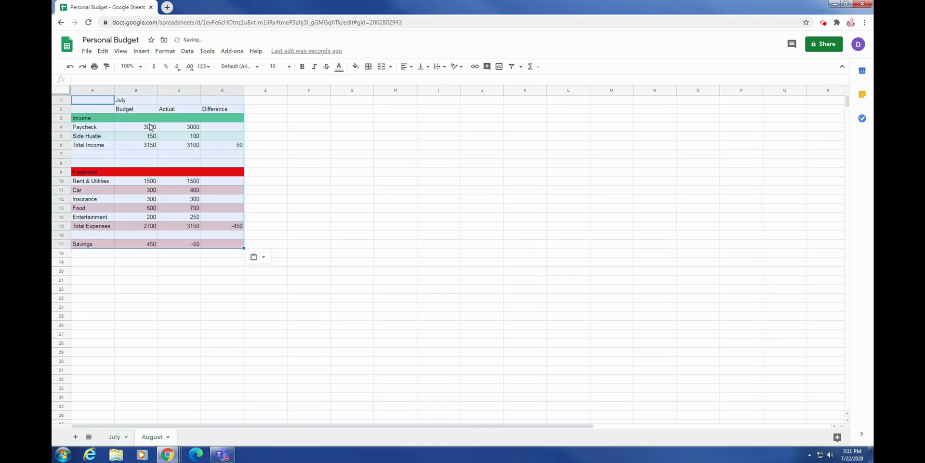
Change the month heading in B1 of the August sheet to August.
click(147, 112)
click(129, 101)
text(AU)
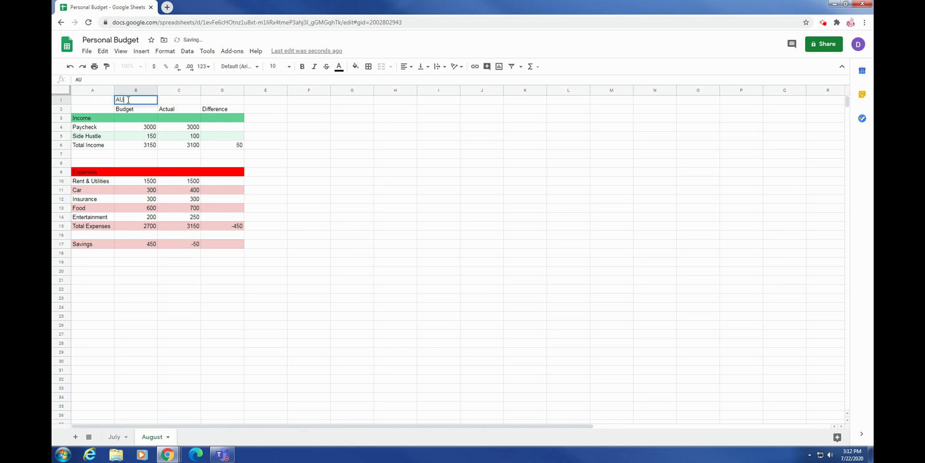
text(gus)
text(us)
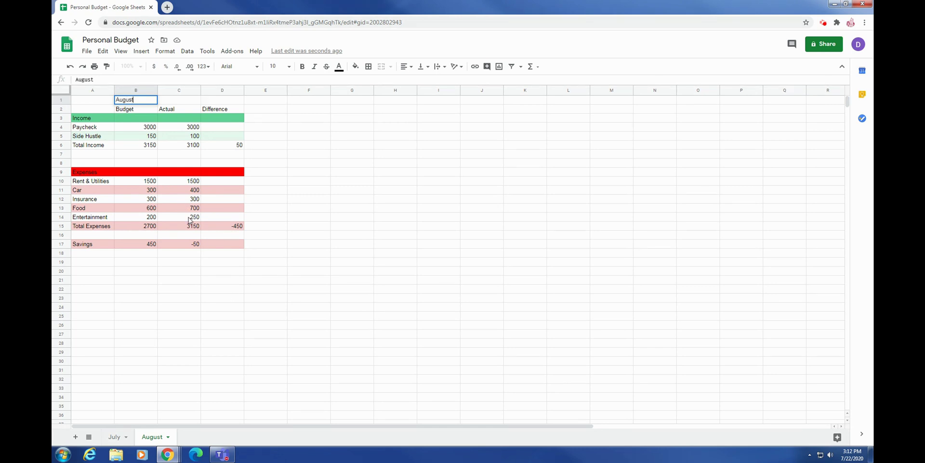
Clear the actual expense amounts in C10:C14 of the August sheet, from Rent & Utilities through Entertainment.
click(191, 183)
key(Delete)
key(Down)
key(Delete)
key(Down)
key(Delete)
key(Down)
key(Delete)
key(Down)
key(Delete)
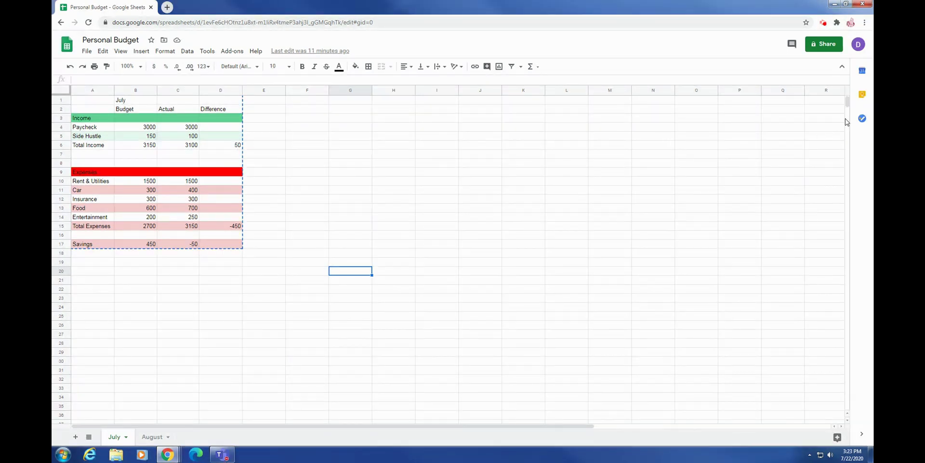
Share the spreadsheet with the suggested contact as Editor with notification, and approve sharing to a non-Google account.
click(823, 47)
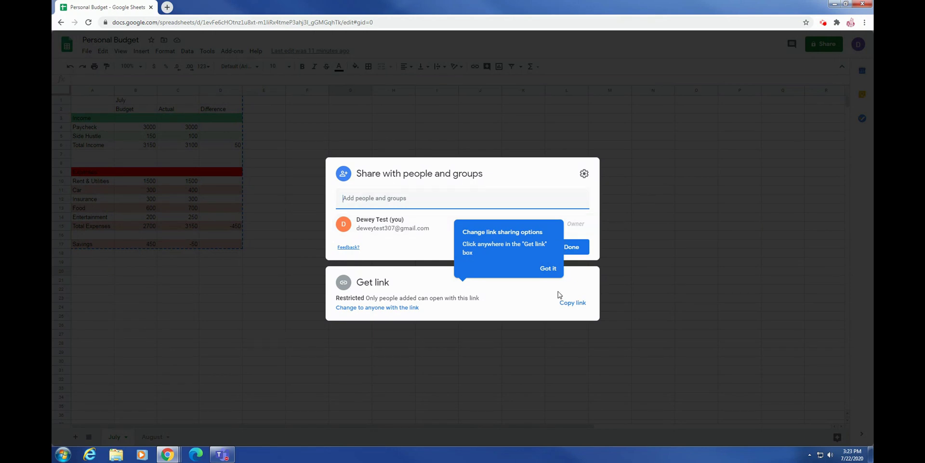
click(549, 269)
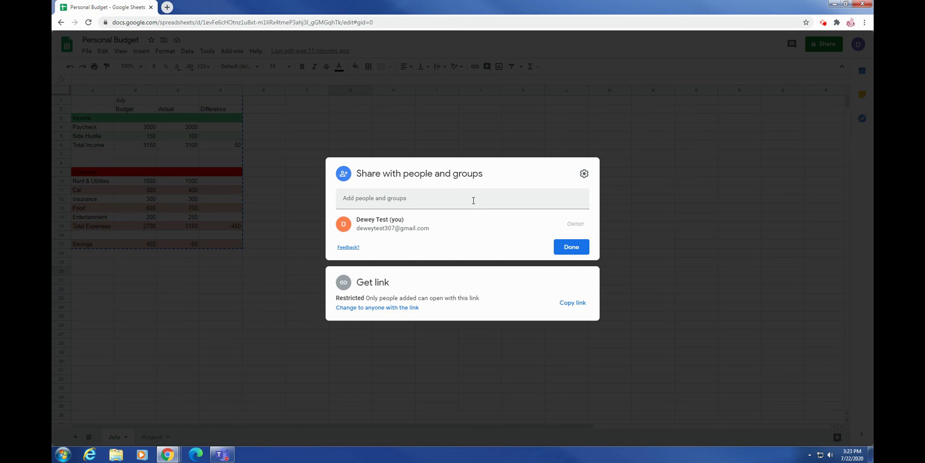
click(424, 195)
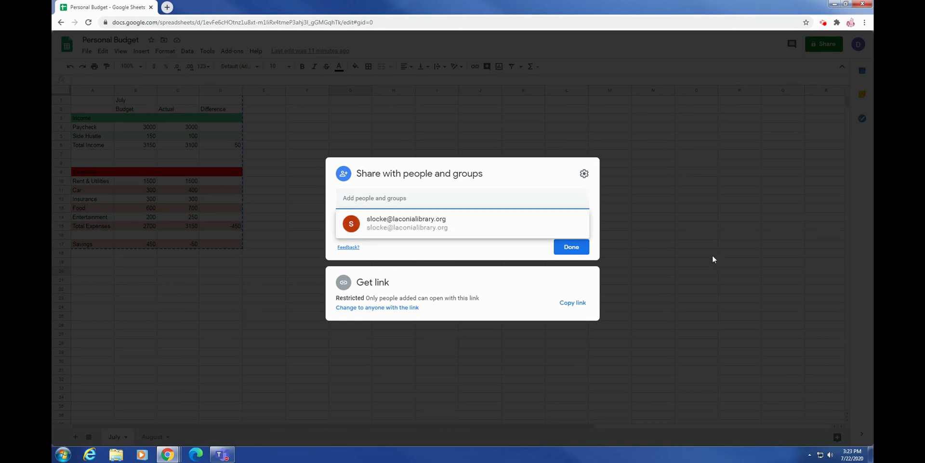
click(441, 224)
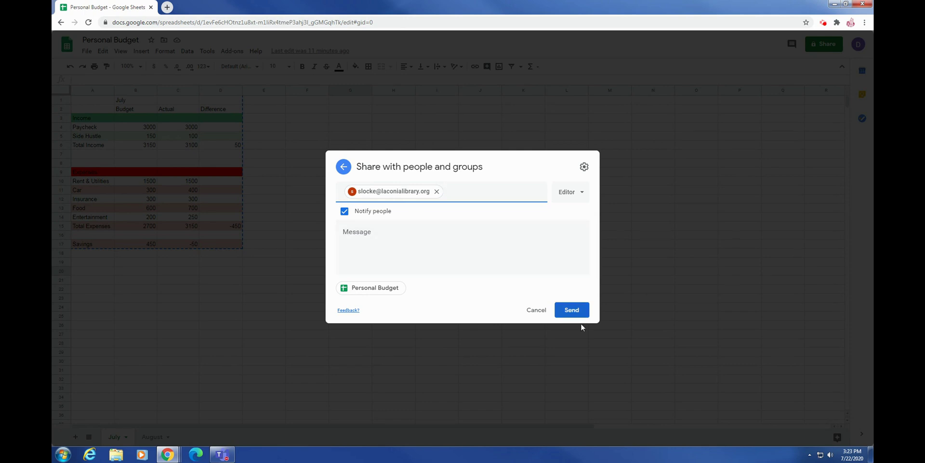
click(568, 310)
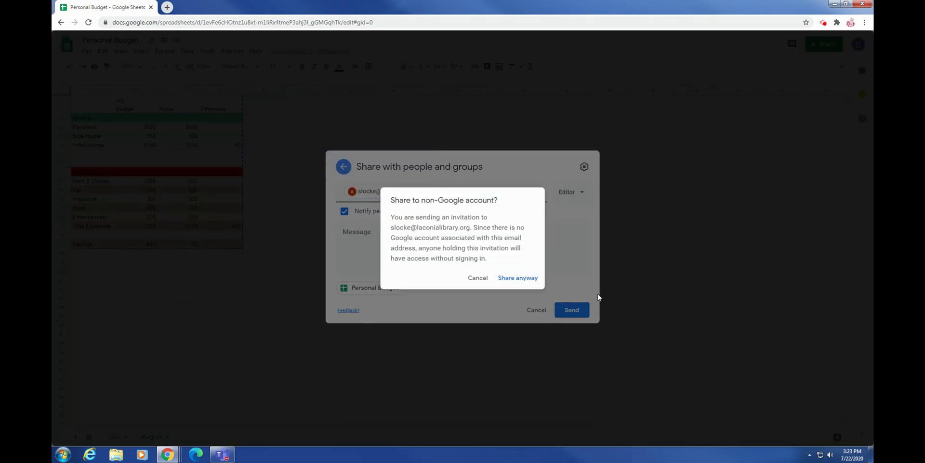
click(526, 278)
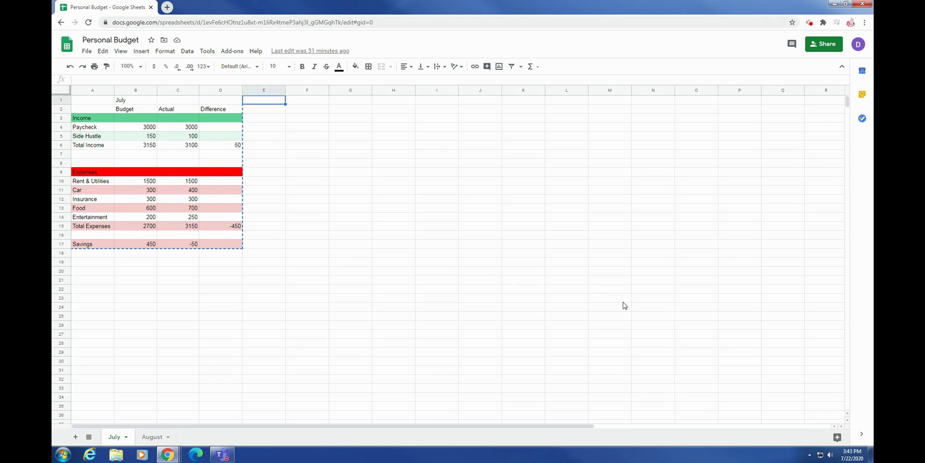
Return to the Sheets home page and browse the personal and work templates in the template gallery.
click(59, 48)
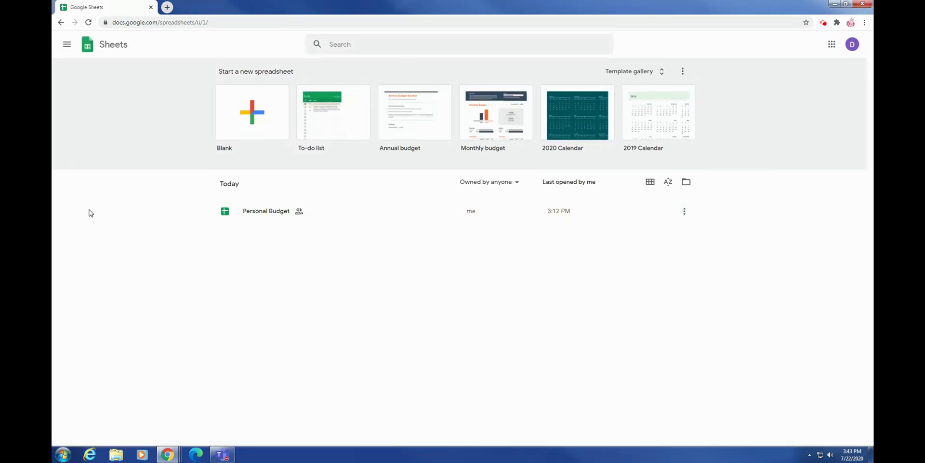
click(649, 72)
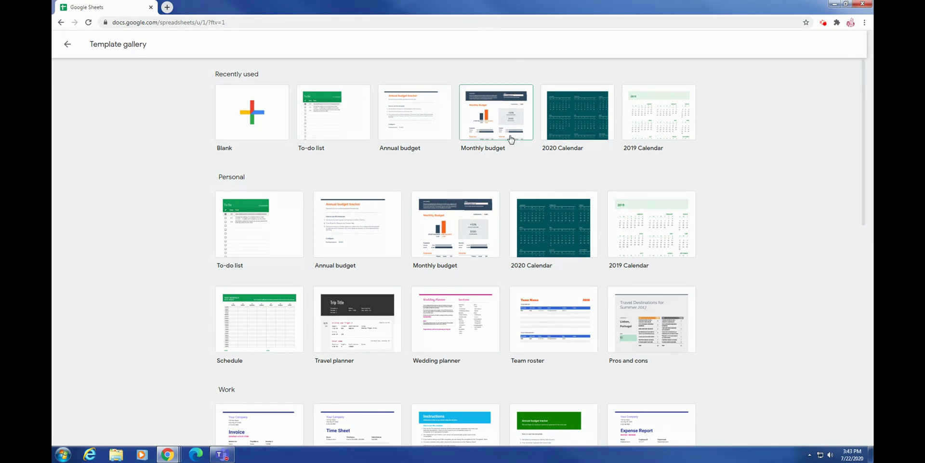
scroll(449, 105, down, 1)
scroll(449, 105, down, 3)
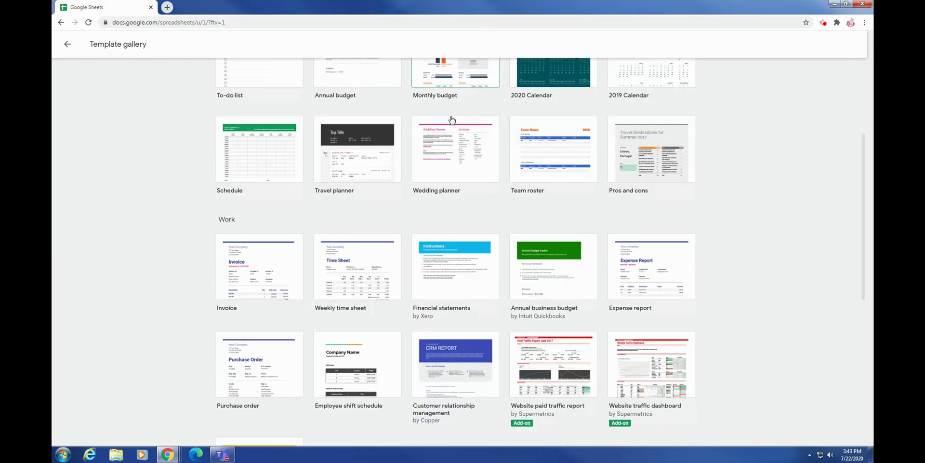
scroll(451, 118, up, 4)
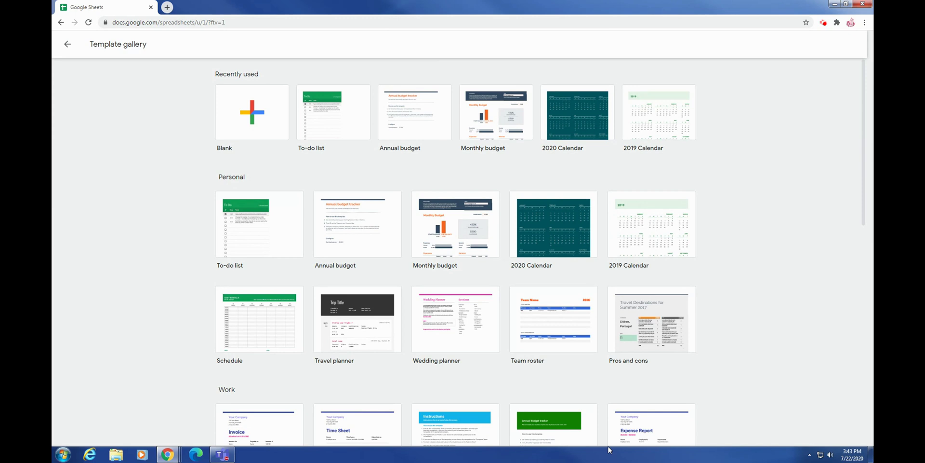
Look through the rest of the template gallery and create a spreadsheet from the Travel planner template.
scroll(531, 337, down, 2)
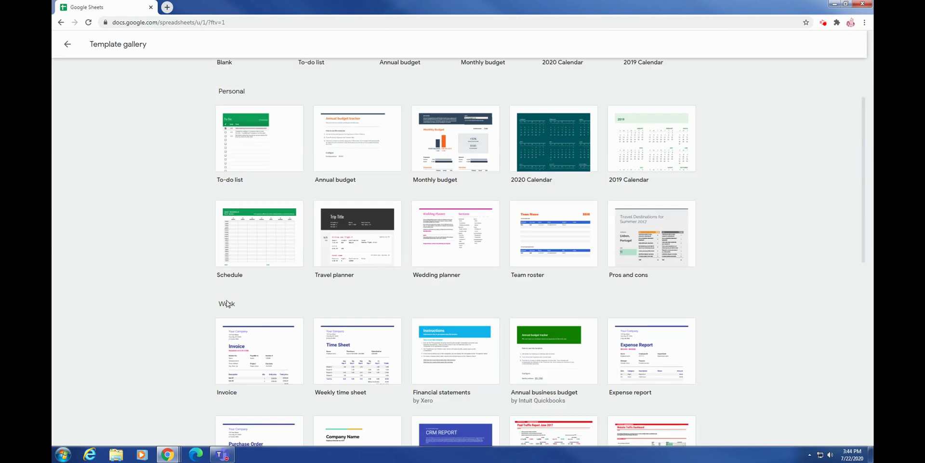
scroll(476, 331, down, 1)
scroll(492, 323, down, 4)
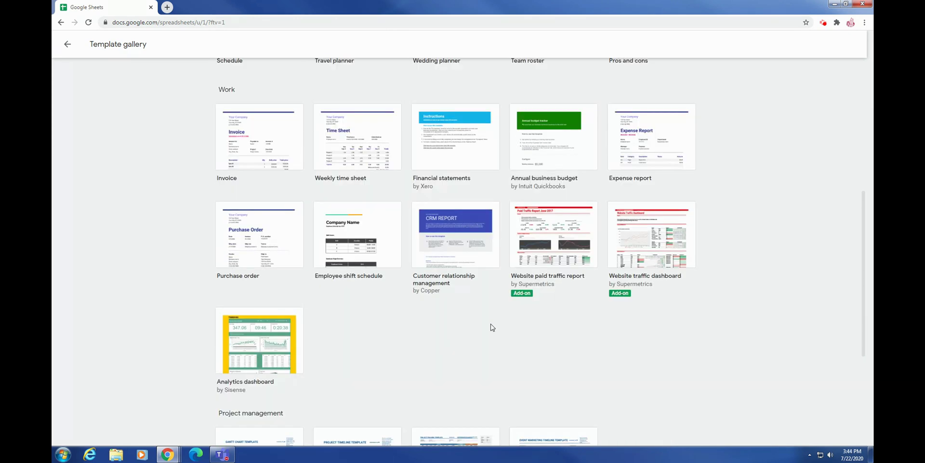
scroll(433, 272, down, 4)
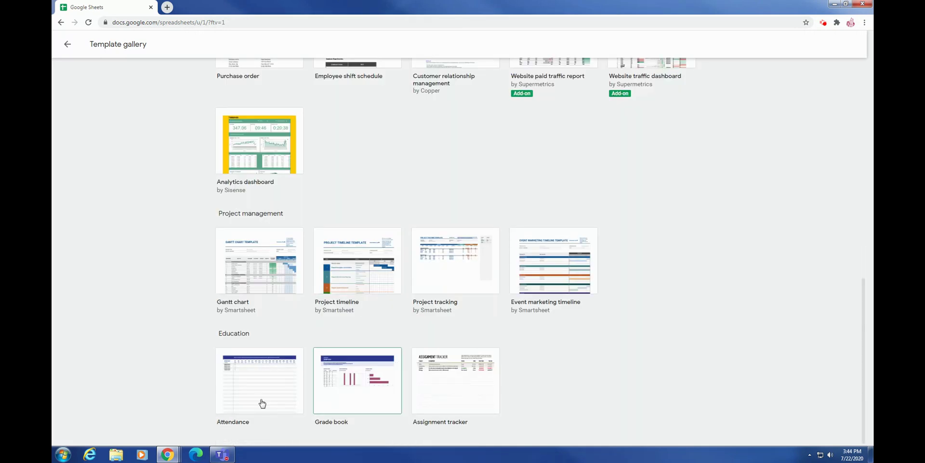
scroll(504, 394, up, 11)
click(375, 333)
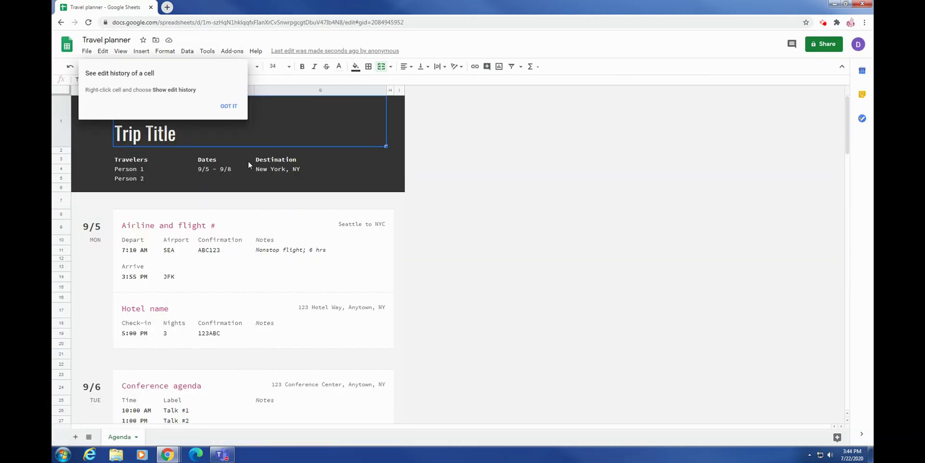
Replace the trip title with "NYC Trip" and fill the title cell with black.
key(Delete)
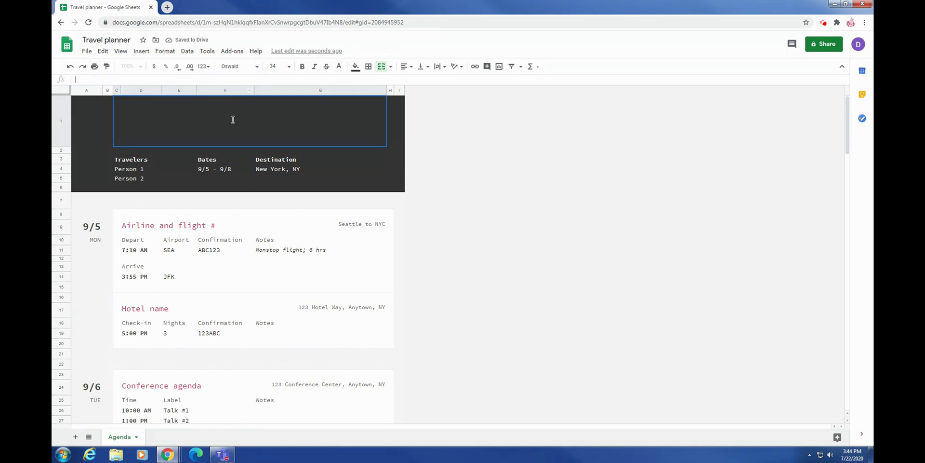
text(NYC Trip)
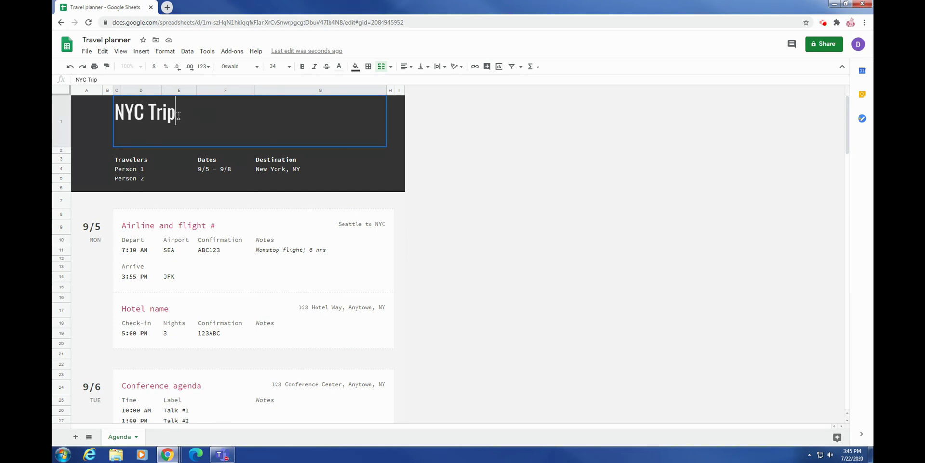
click(356, 66)
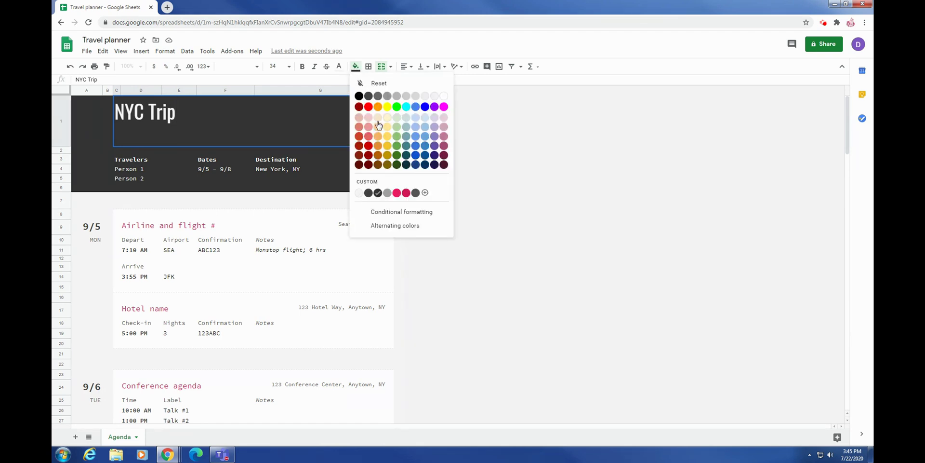
click(359, 114)
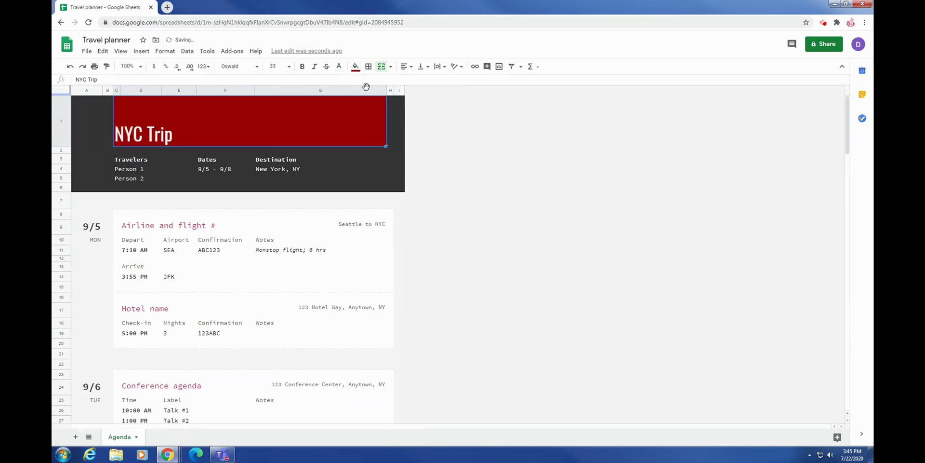
click(356, 67)
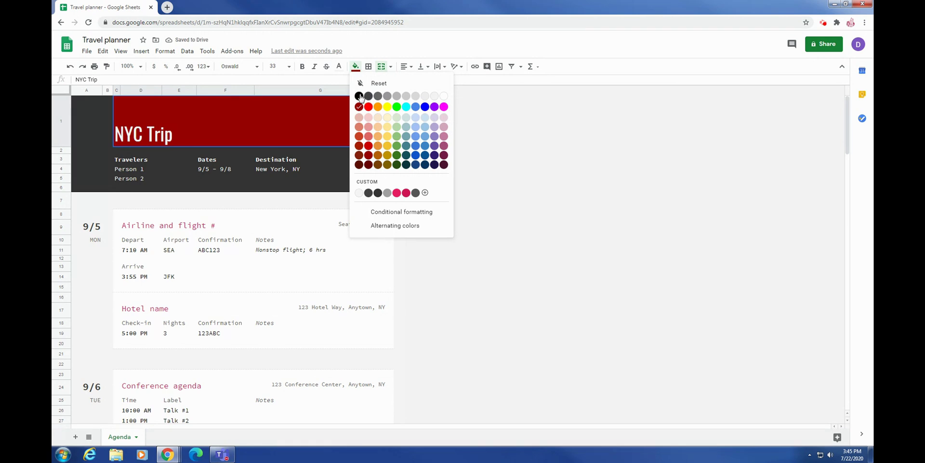
click(359, 96)
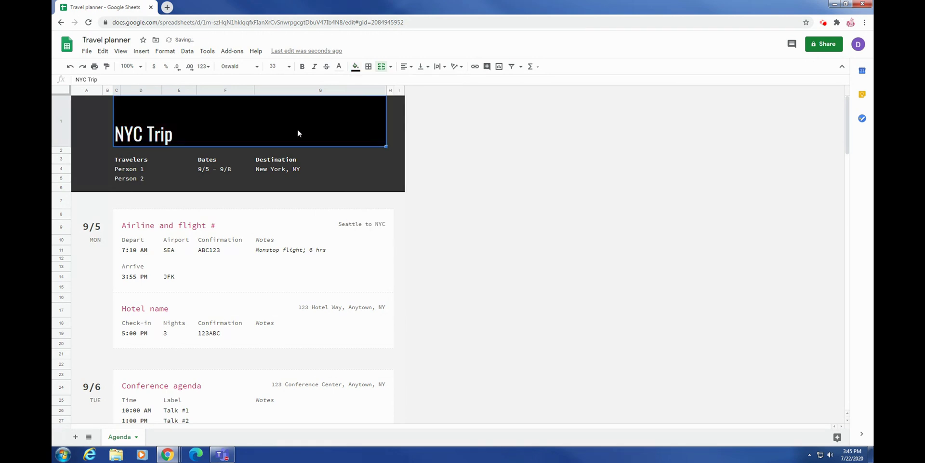
Set the font size of the NYC Trip title to 36.
click(239, 66)
click(276, 66)
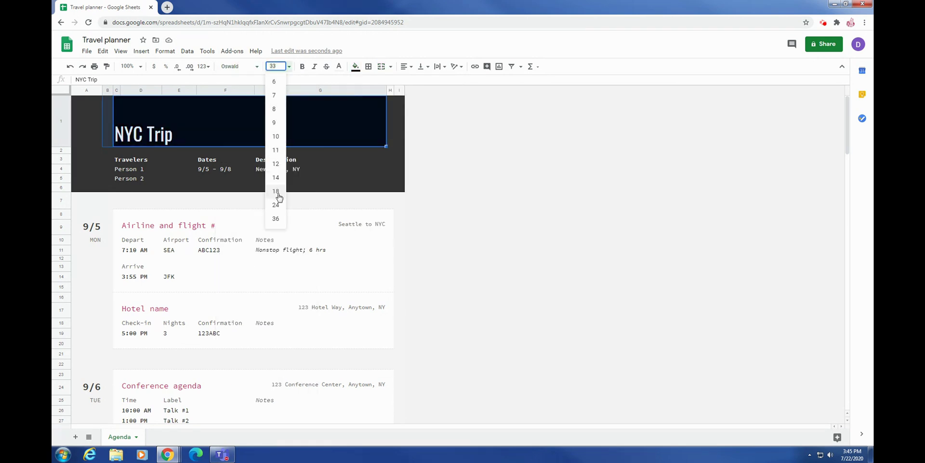
click(279, 211)
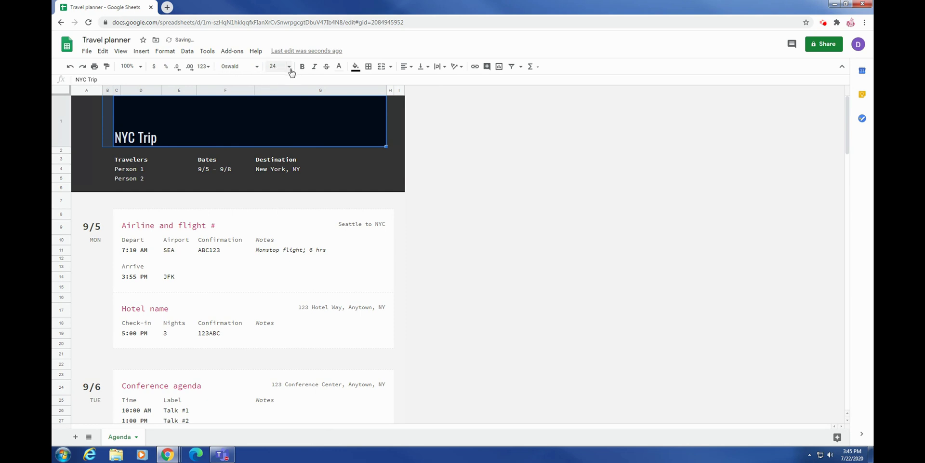
click(278, 70)
click(276, 219)
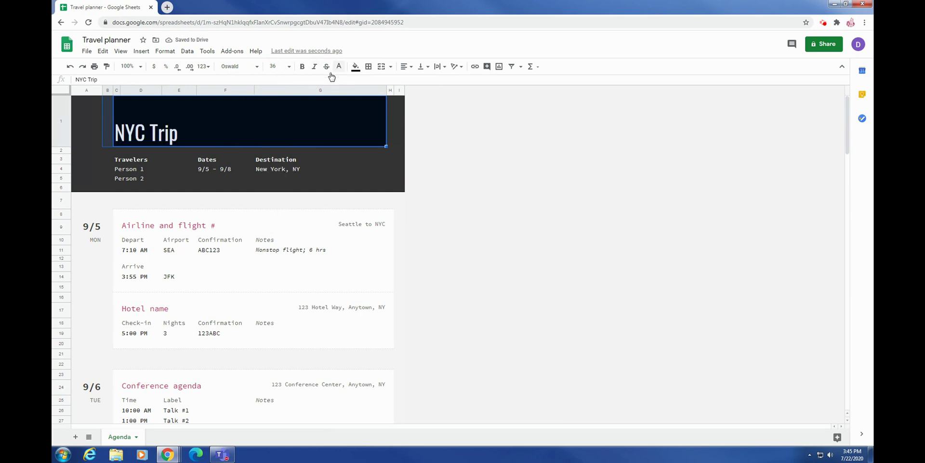
Change the text color of the NYC Trip title to blue.
click(183, 130)
click(342, 66)
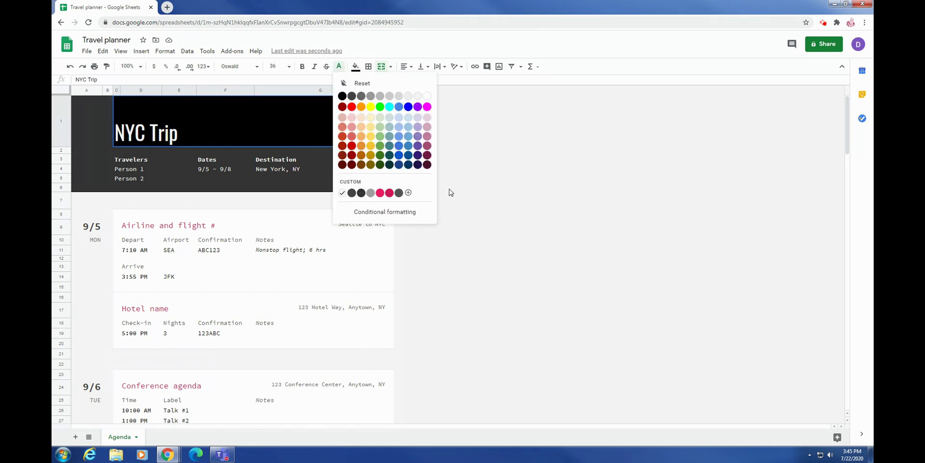
click(411, 105)
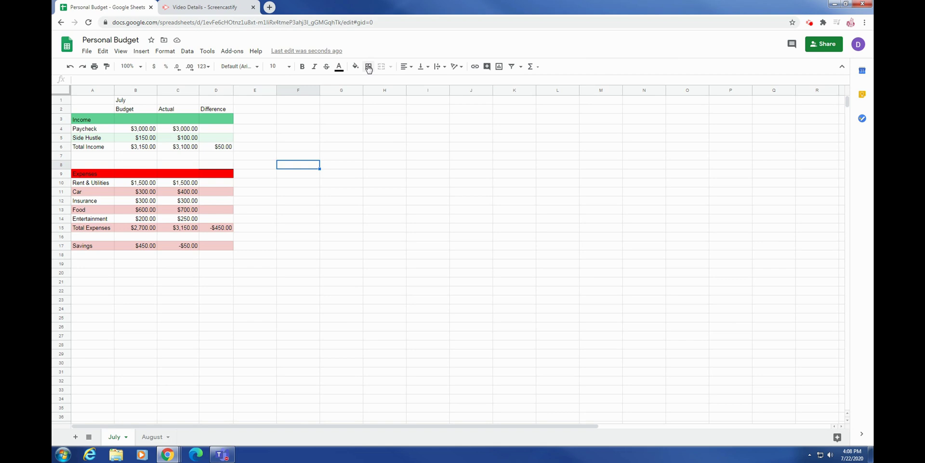
Add a bottom border and a top border to the income section A3:D6 of the July budget sheet.
click(368, 67)
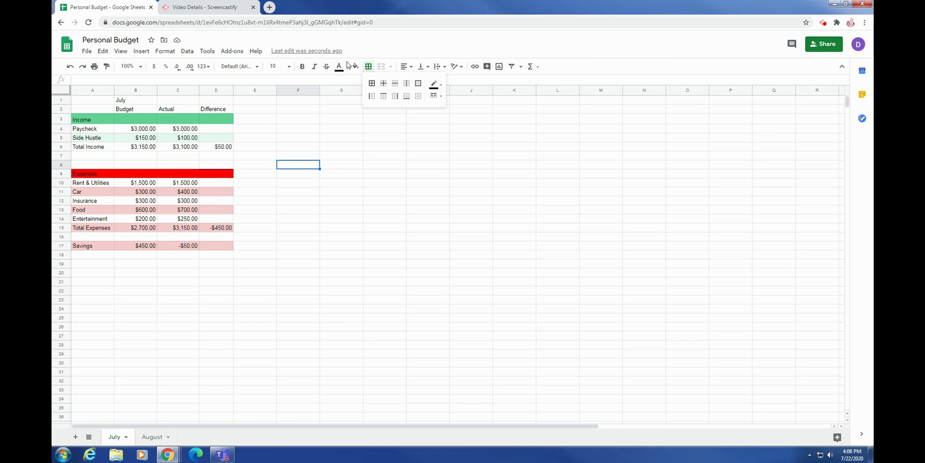
click(369, 68)
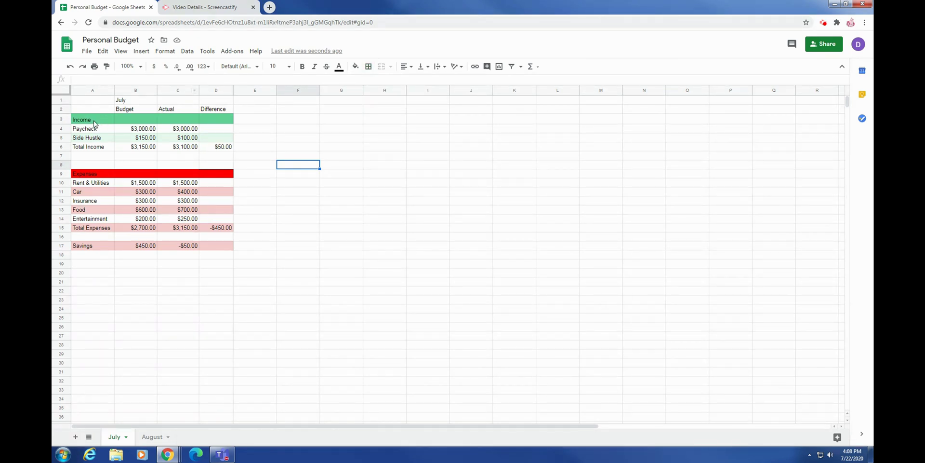
drag(75, 121, 220, 153)
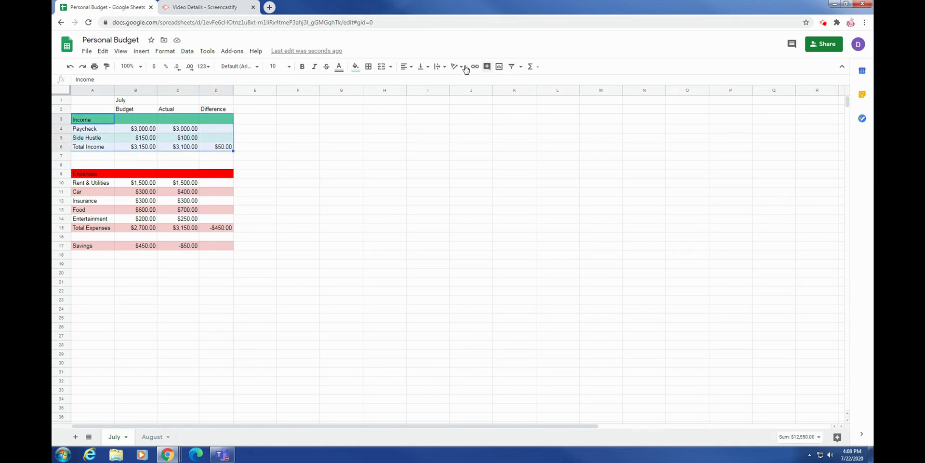
click(370, 68)
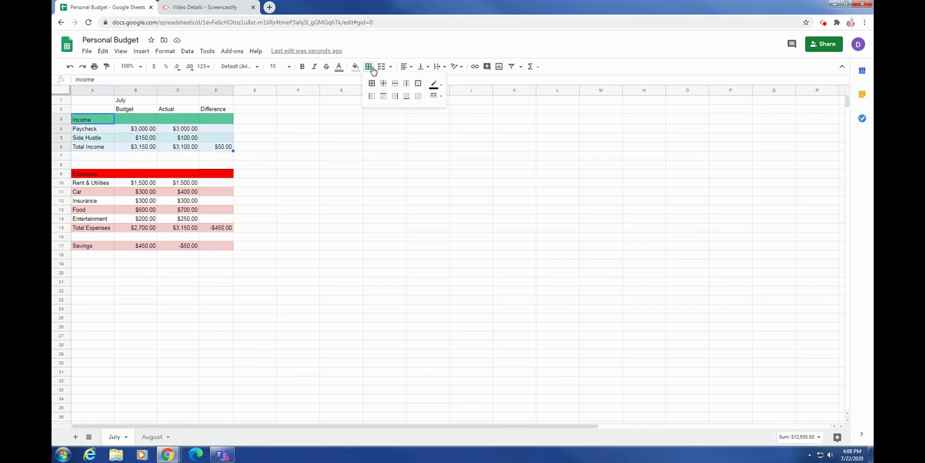
click(406, 99)
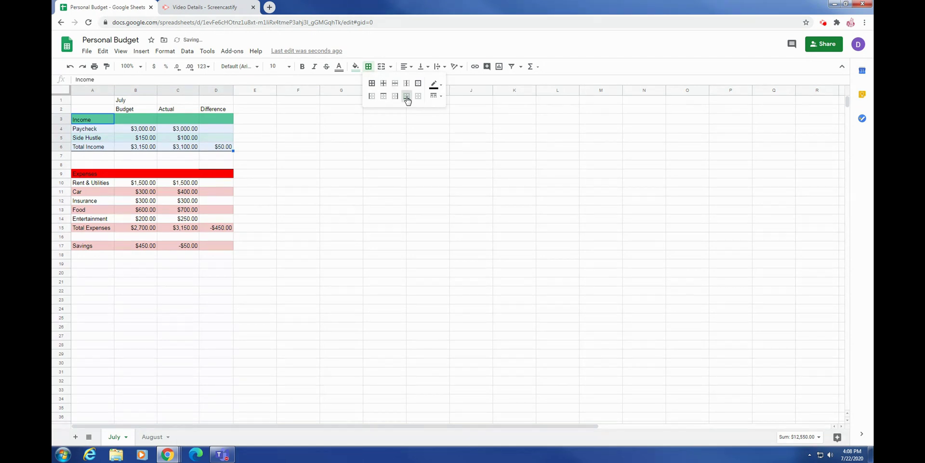
click(383, 100)
click(255, 148)
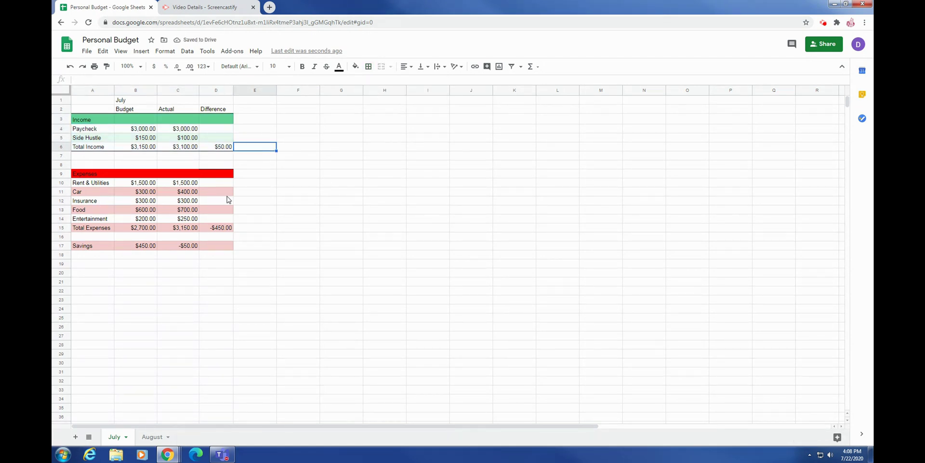
Put an outer border around the expenses and savings block A9:D17.
drag(110, 170, 227, 246)
click(368, 66)
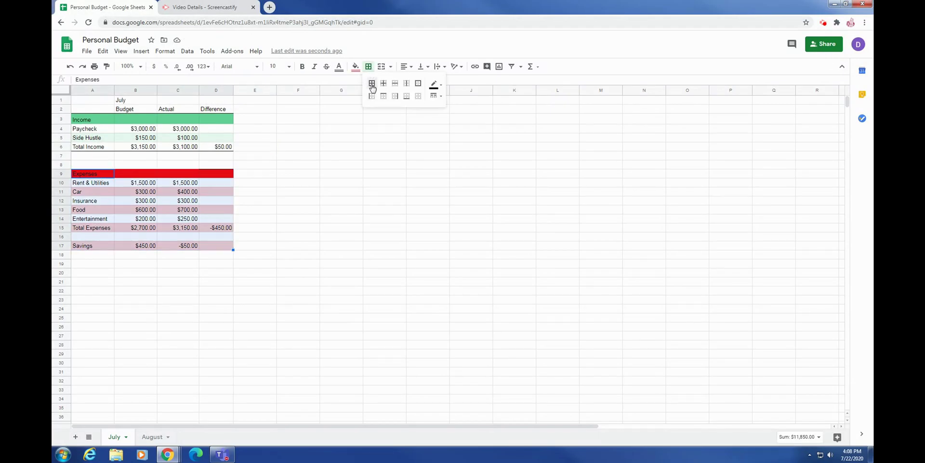
click(418, 84)
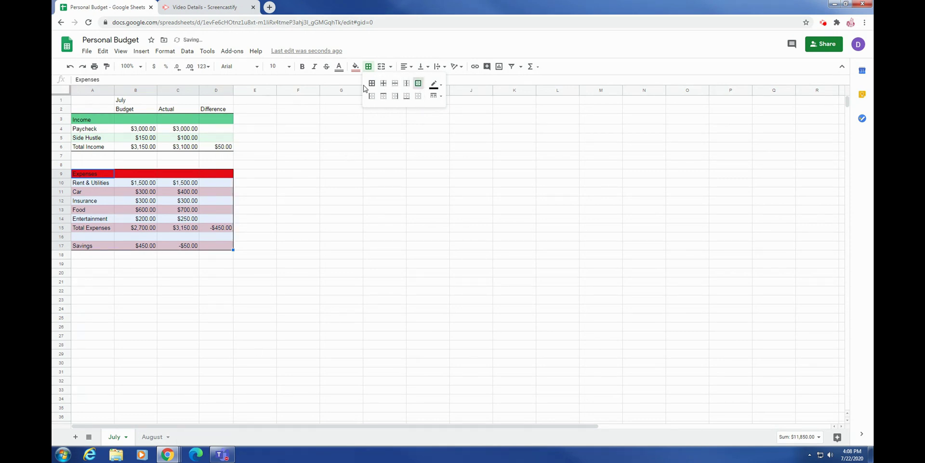
Try the double line style on the outer border of the expenses block and switch back to the thin solid line.
click(435, 96)
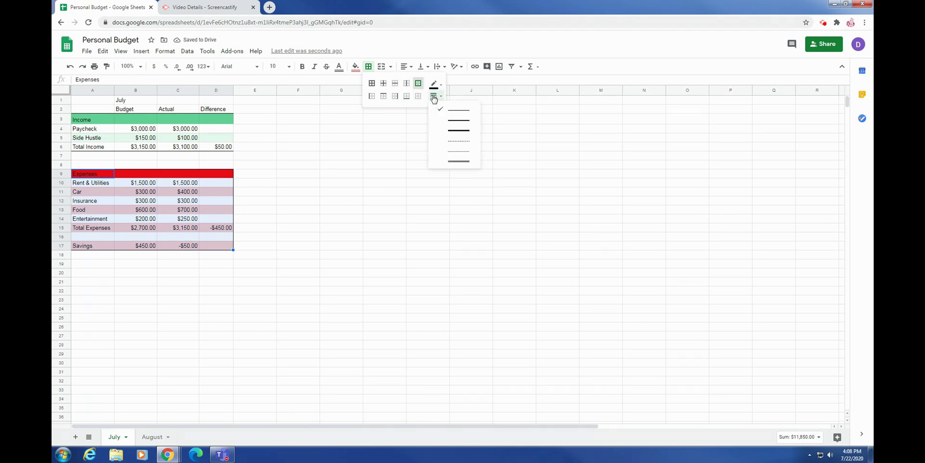
click(456, 161)
click(435, 95)
click(458, 112)
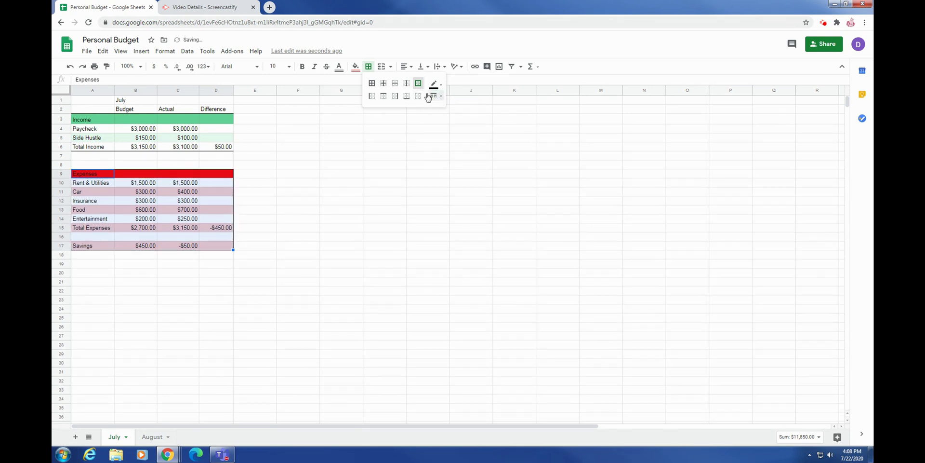
Change the color of the outer border around the expenses block to red.
click(434, 84)
click(447, 125)
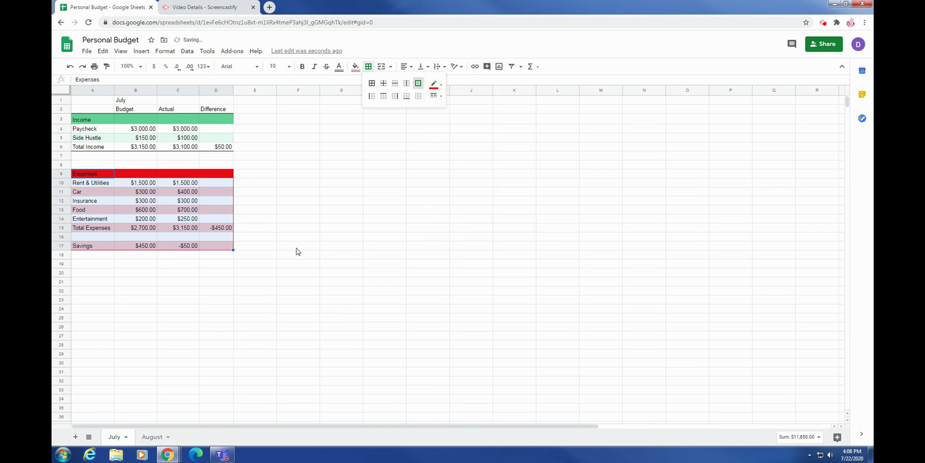
click(280, 247)
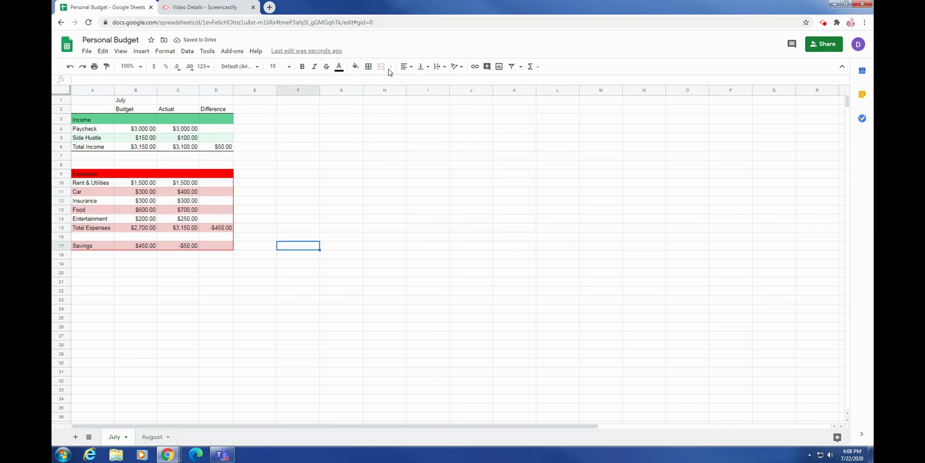
Merge cells B1:D1 and center the July heading horizontally across them.
drag(136, 101, 217, 100)
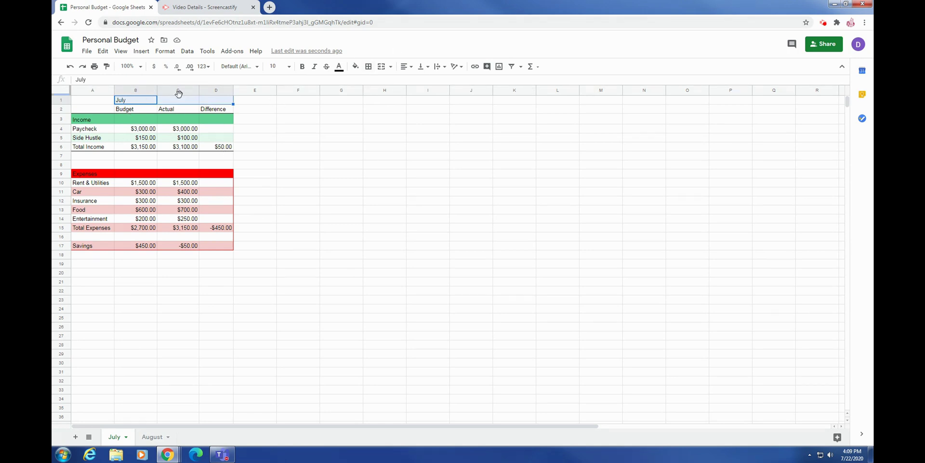
click(382, 67)
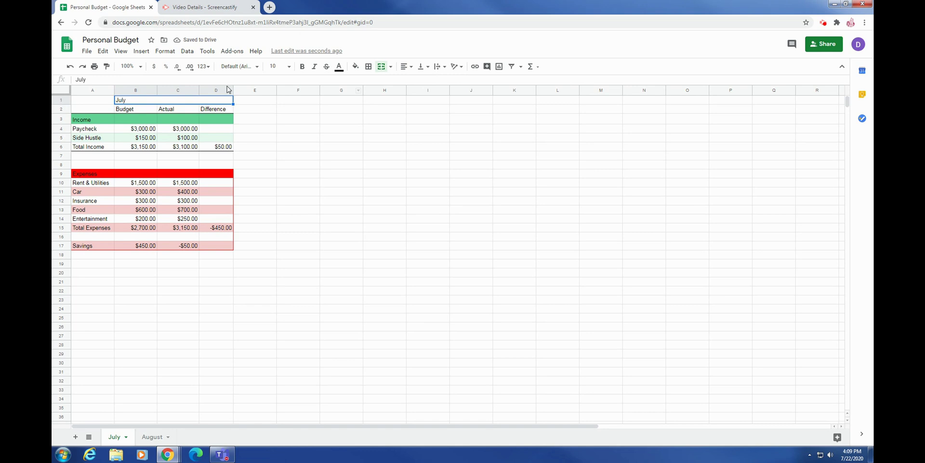
click(406, 66)
click(419, 81)
click(358, 138)
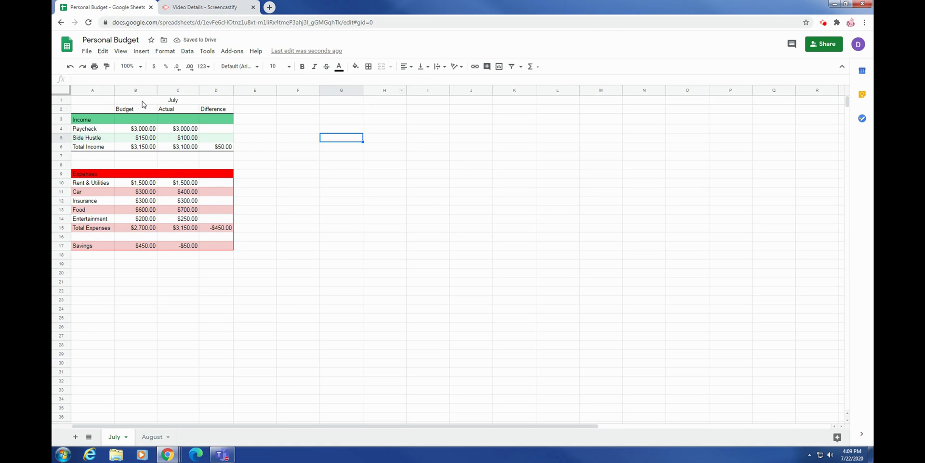
Extend the merged July heading to span A1:D1 by merging it with cell A1.
click(126, 101)
drag(92, 104, 133, 103)
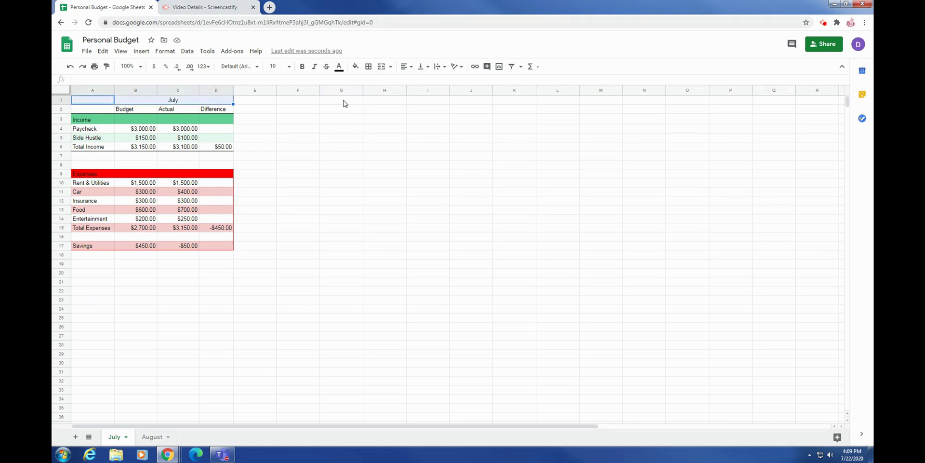
click(382, 67)
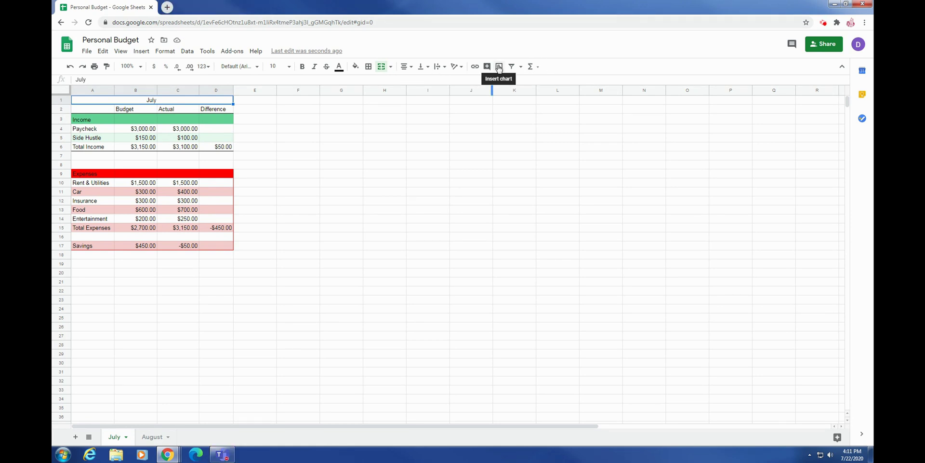
Insert a column chart on the July sheet and enter A4:D6 as its data range.
click(499, 67)
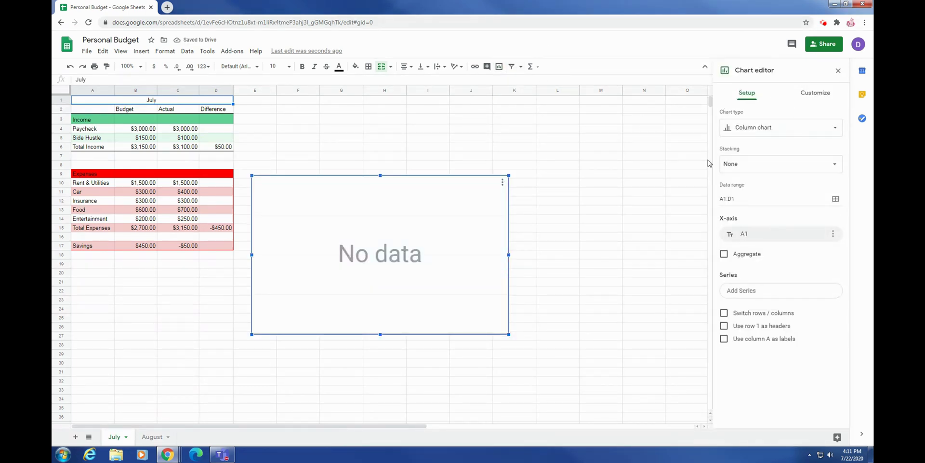
click(756, 197)
drag(738, 195, 716, 197)
text(A4)
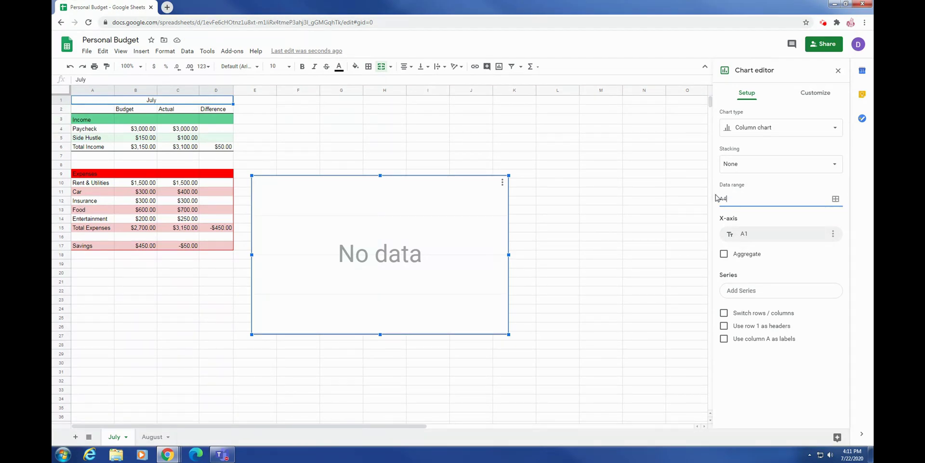
text(:D6)
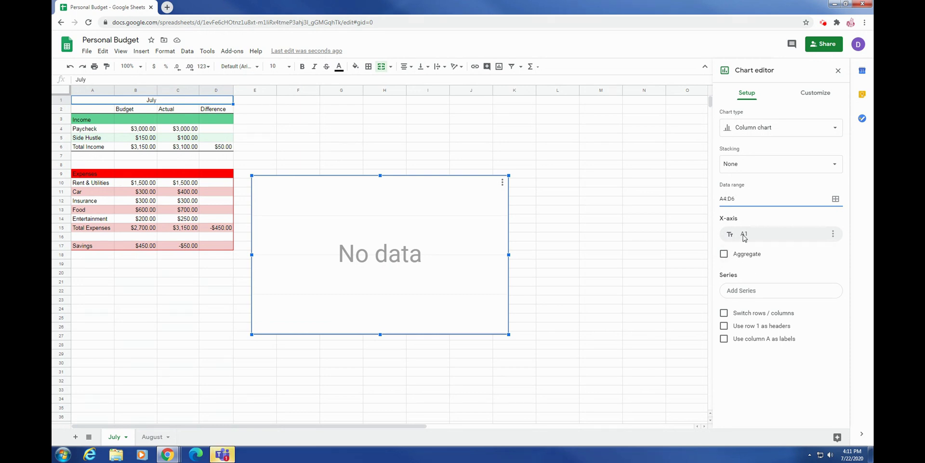
Apply the data range A4:D6 to the column chart.
click(793, 220)
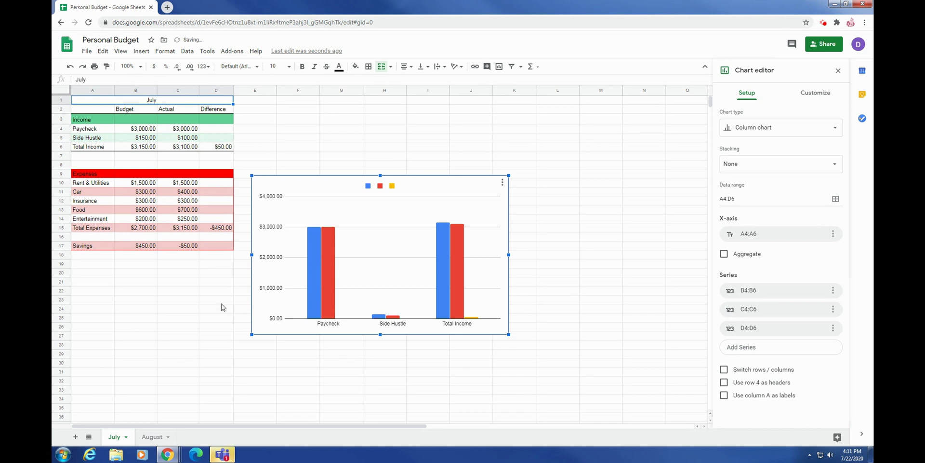
Try the bar, doughnut and line chart types on the income data and return it to a column chart.
click(769, 133)
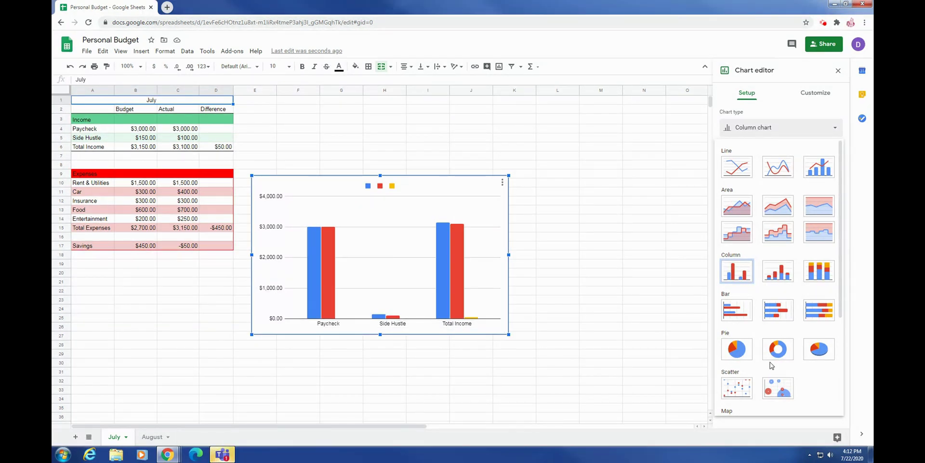
click(737, 309)
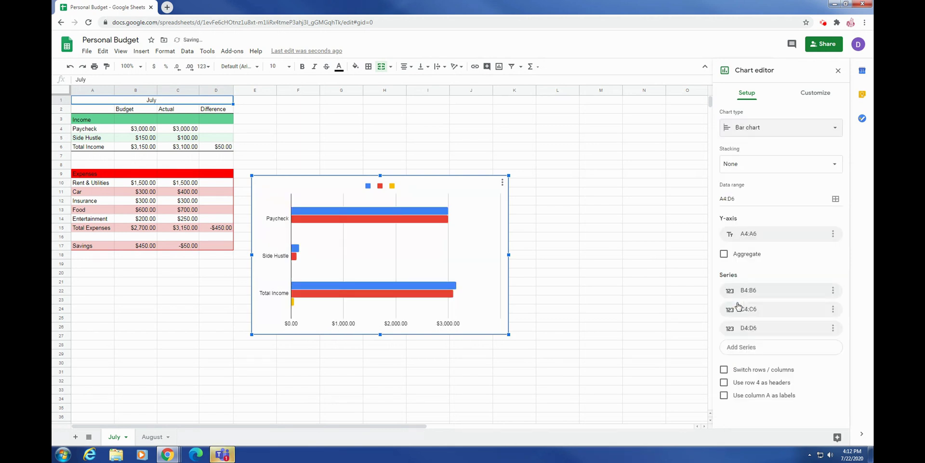
click(781, 128)
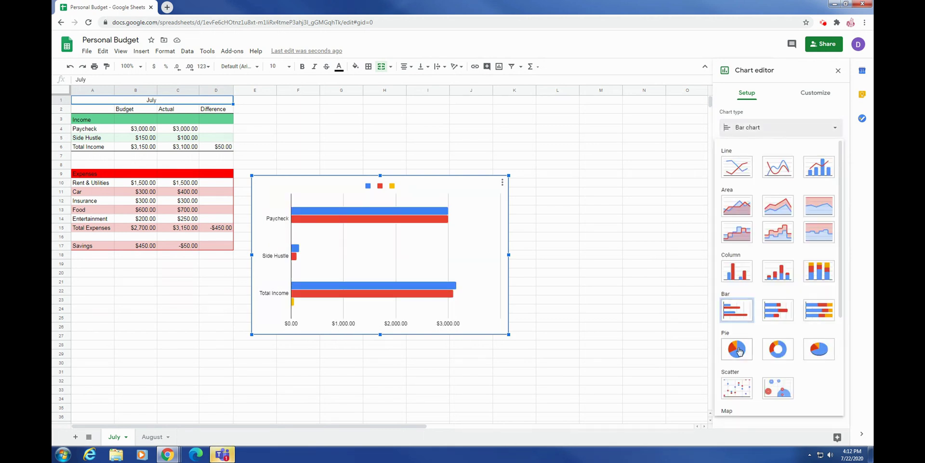
click(739, 350)
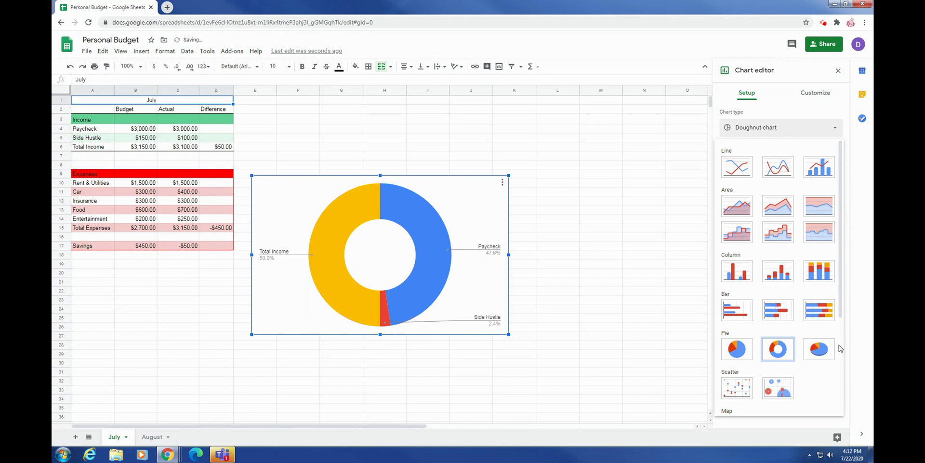
scroll(779, 366, down, 3)
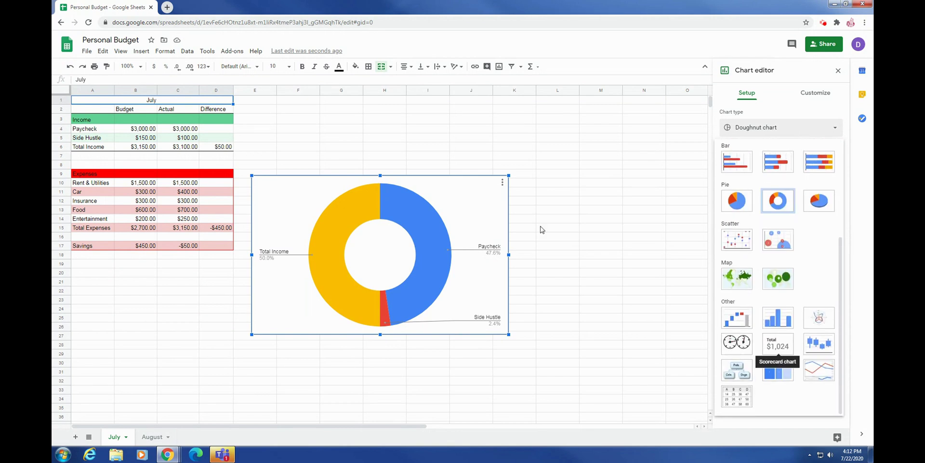
scroll(748, 231, up, 3)
click(746, 166)
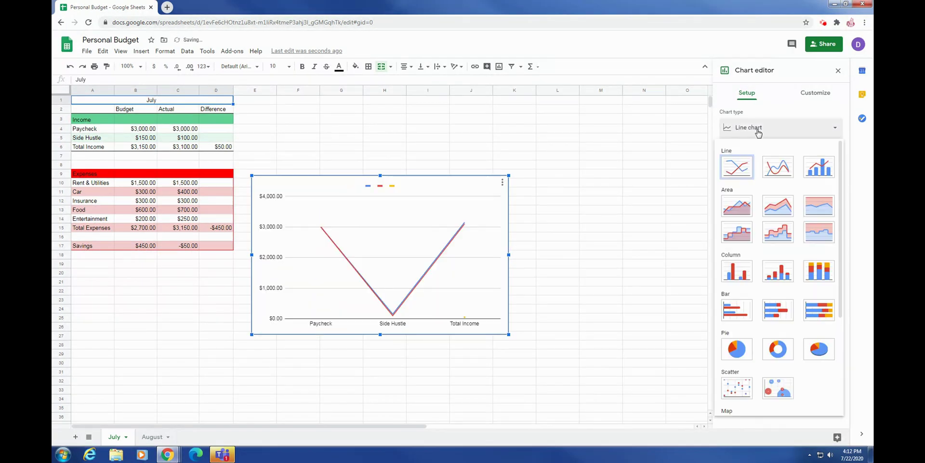
click(737, 272)
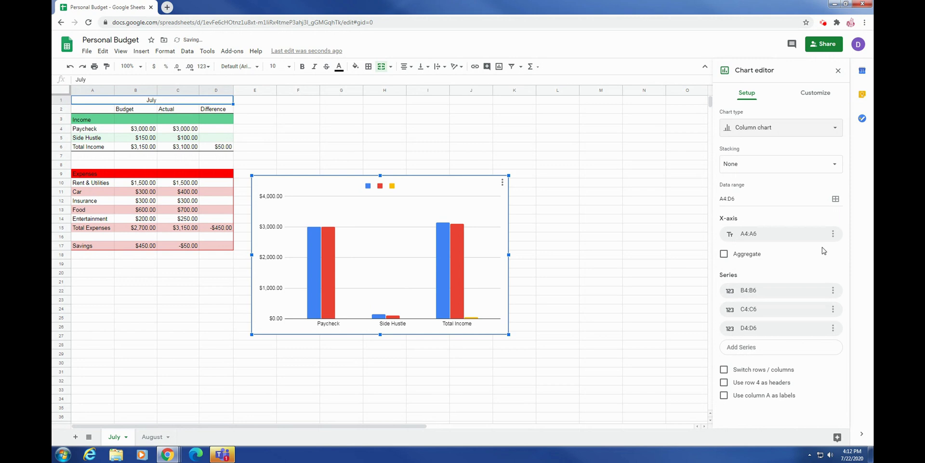
Give the column chart the title "Income".
click(755, 292)
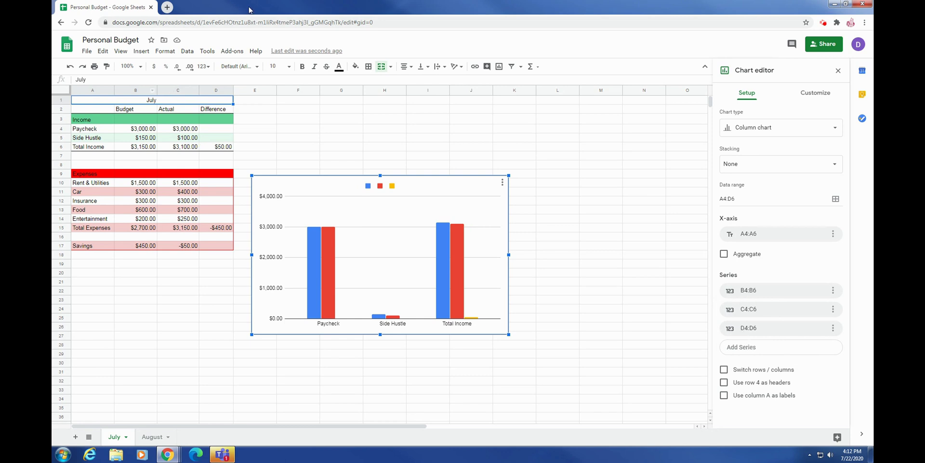
click(816, 92)
click(796, 116)
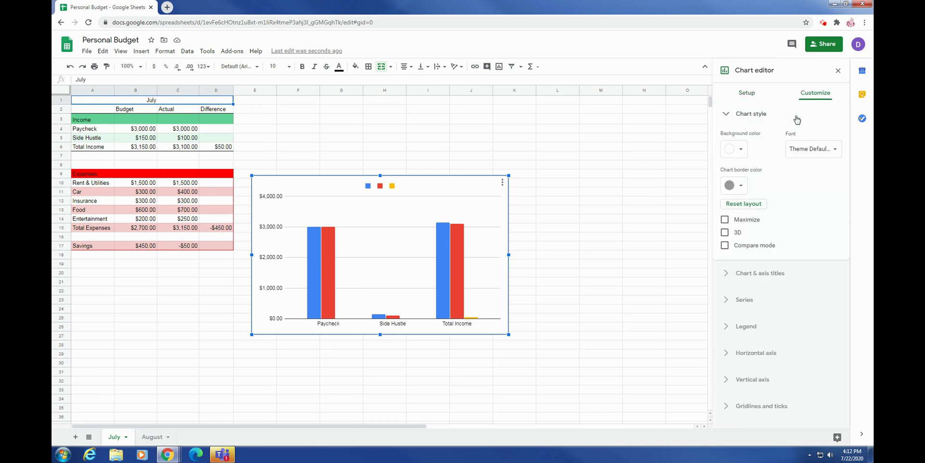
click(753, 273)
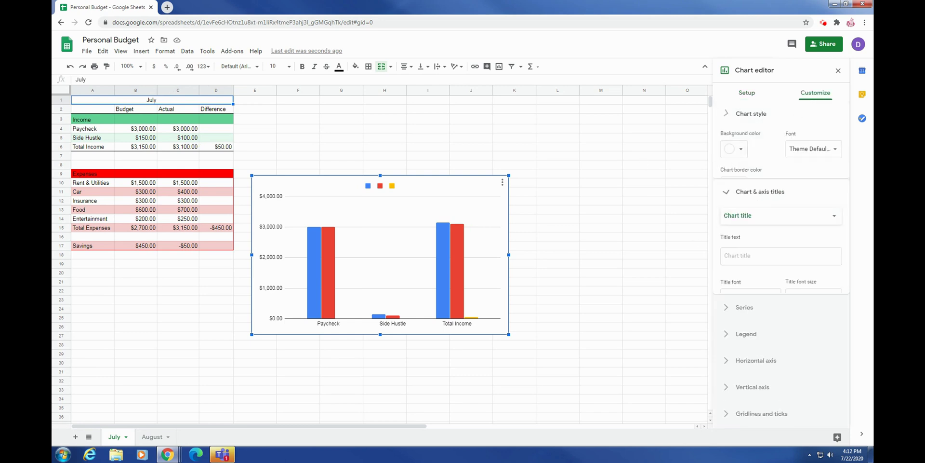
click(760, 203)
text(Income)
Set the chart's legend position to Top and close the chart editor.
click(752, 313)
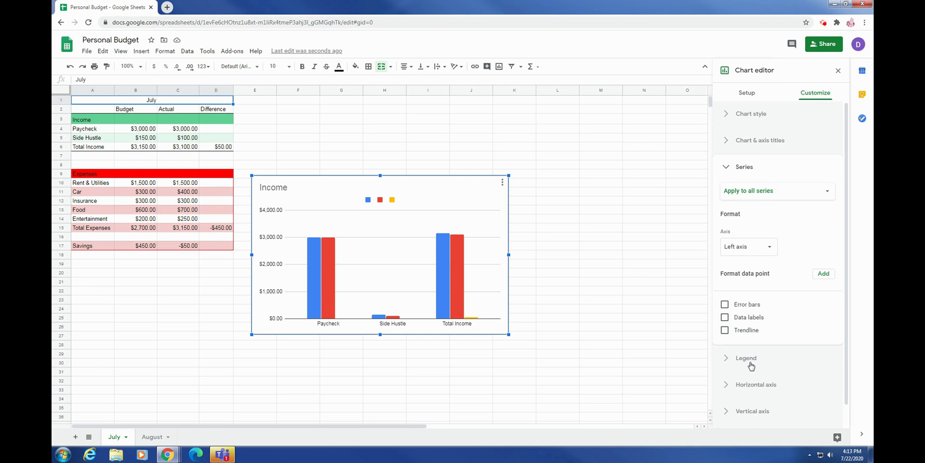
click(752, 358)
click(786, 228)
click(803, 213)
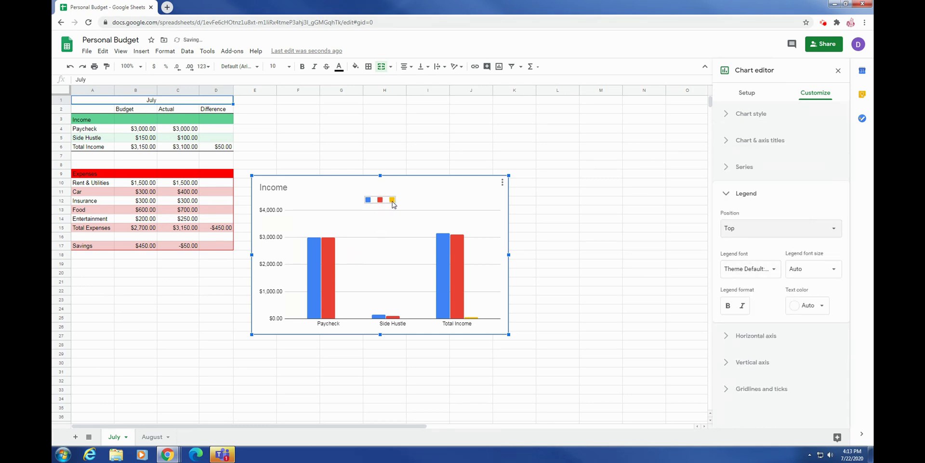
click(838, 71)
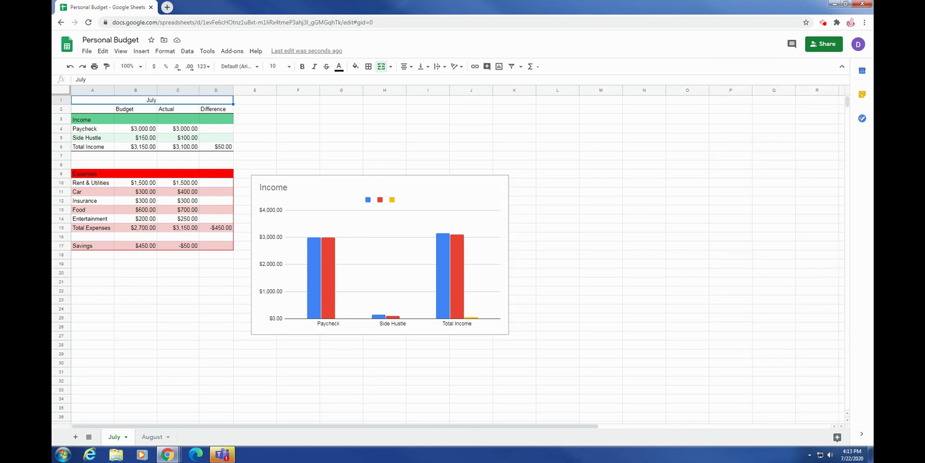
right_click(449, 241)
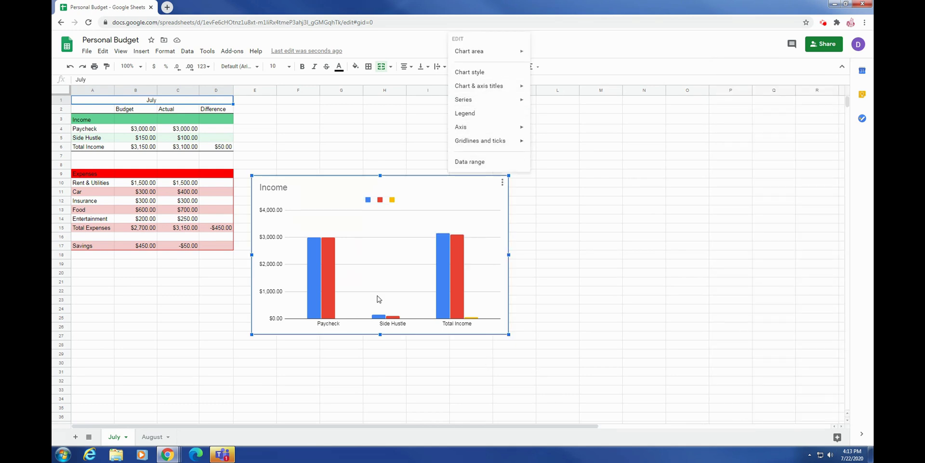
right_click(408, 251)
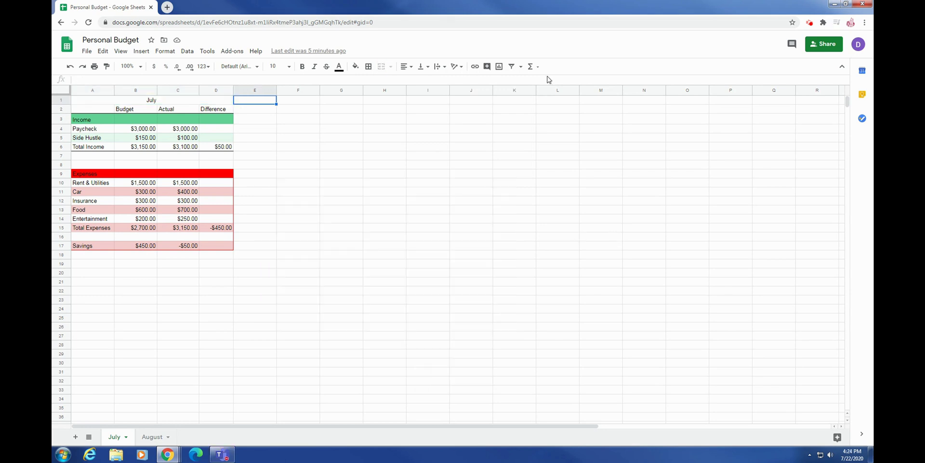
Calculate the average of B4 and B5 in cell E1 with the AVERAGE function, and clear the cell again.
click(531, 67)
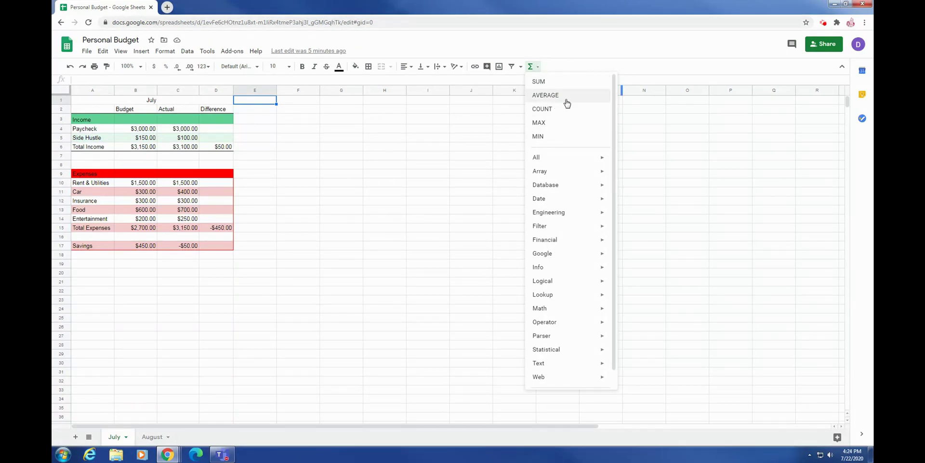
click(546, 95)
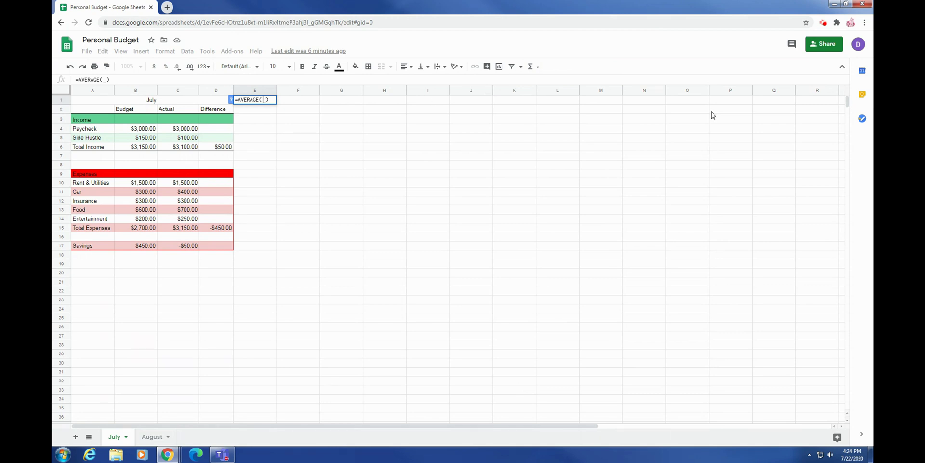
click(139, 131)
ctrl+click(143, 140)
key(Return)
click(304, 109)
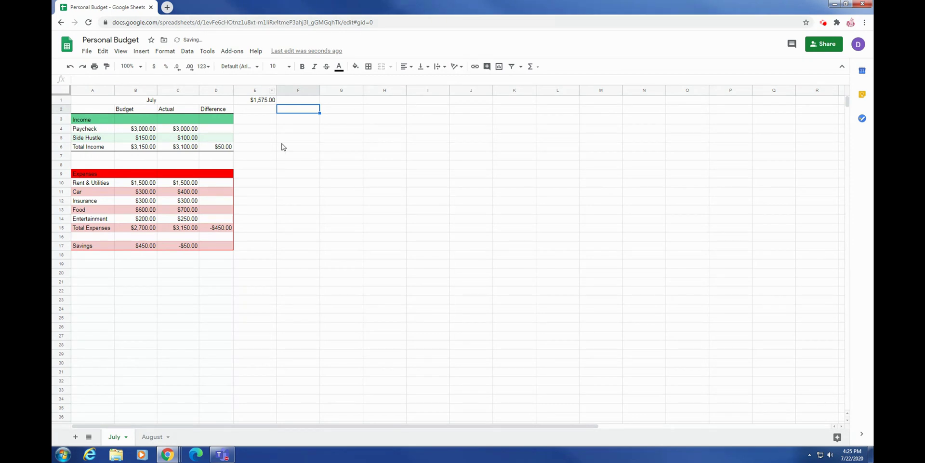
click(254, 101)
key(Delete)
Enter a COUNT formula in cell E1 covering cells B4, B5, B6, C4, C5, C6 and D6.
click(537, 68)
click(550, 111)
text(A)
key(BackSpace)
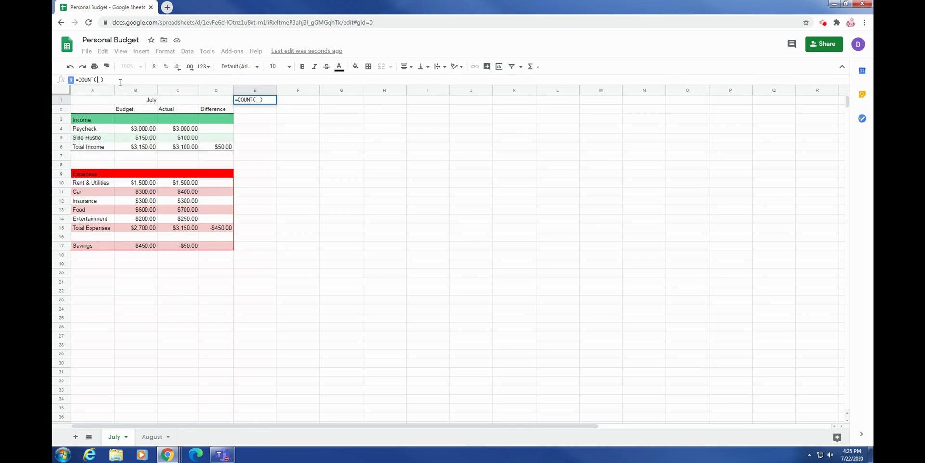
click(152, 131)
click(147, 140)
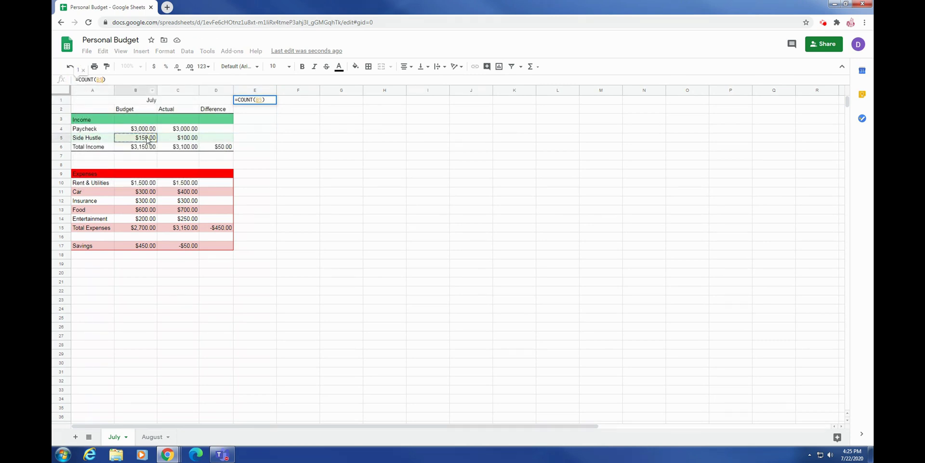
click(143, 130)
ctrl+click(147, 138)
ctrl+click(147, 147)
ctrl+click(184, 129)
ctrl+click(186, 138)
ctrl+click(189, 148)
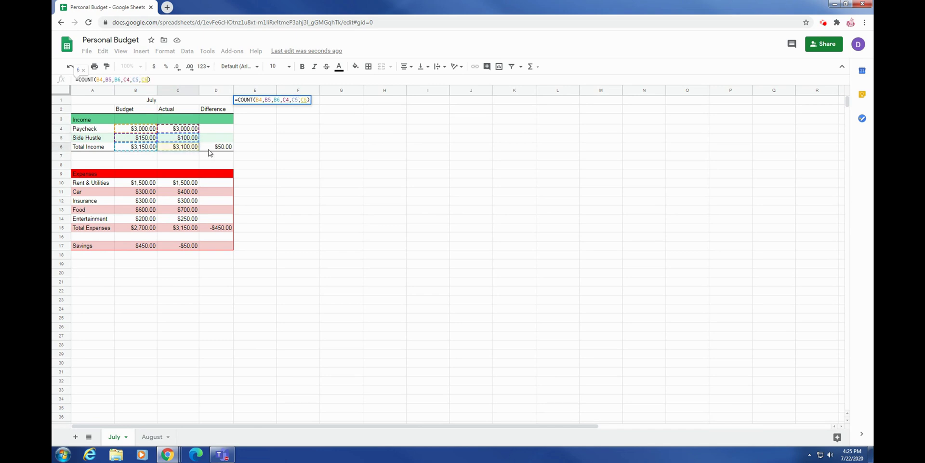
ctrl+click(230, 148)
key(Return)
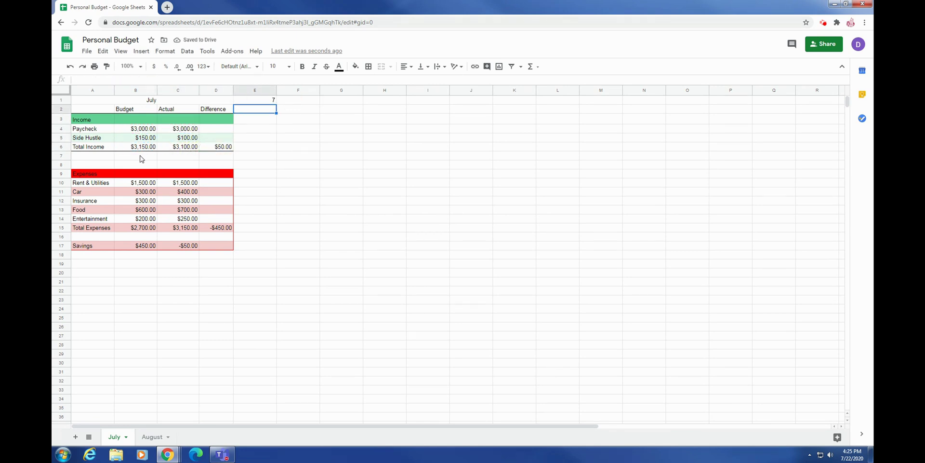
Erase the COUNT formula from cell E1.
click(260, 103)
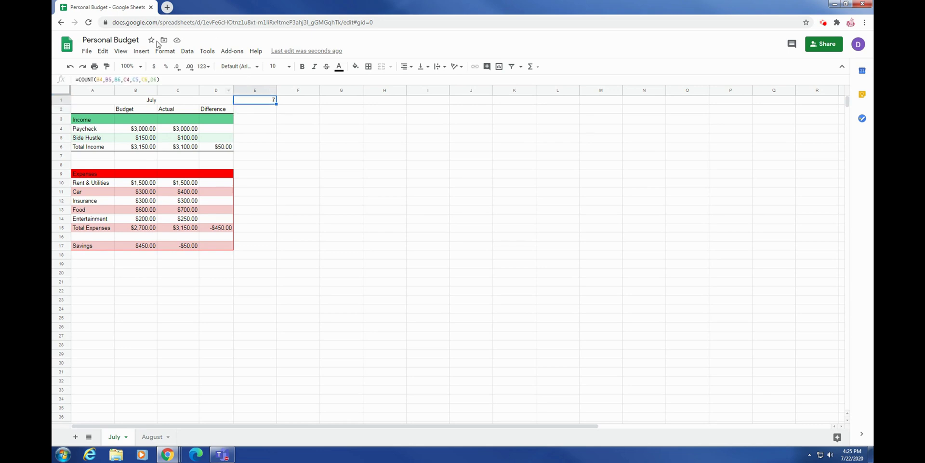
click(188, 80)
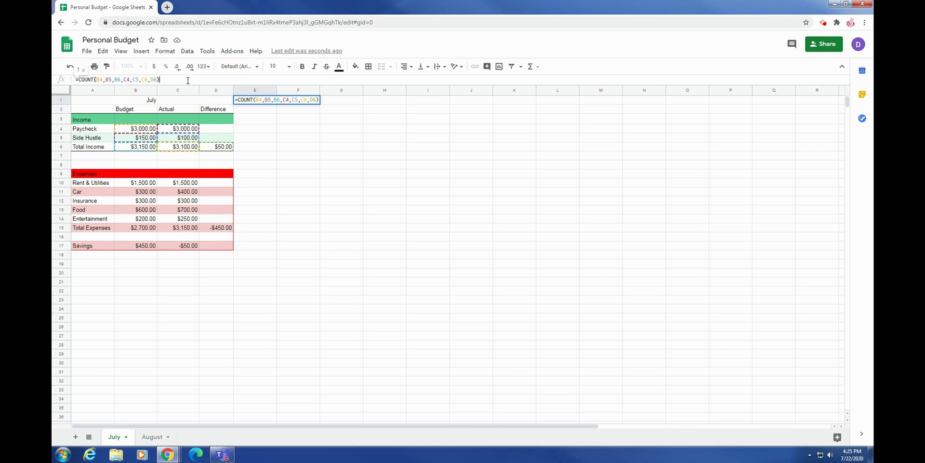
key(BackSpace)
key(BackSpace)
key(BackSpace)
key(BackSpace)
key(BackSpace)
key(BackSpace)
key(BackSpace)
key(BackSpace)
key(BackSpace)
key(BackSpace)
key(BackSpace)
key(BackSpace)
key(BackSpace)
key(BackSpace)
key(BackSpace)
key(BackSpace)
key(BackSpace)
key(BackSpace)
key(BackSpace)
key(BackSpace)
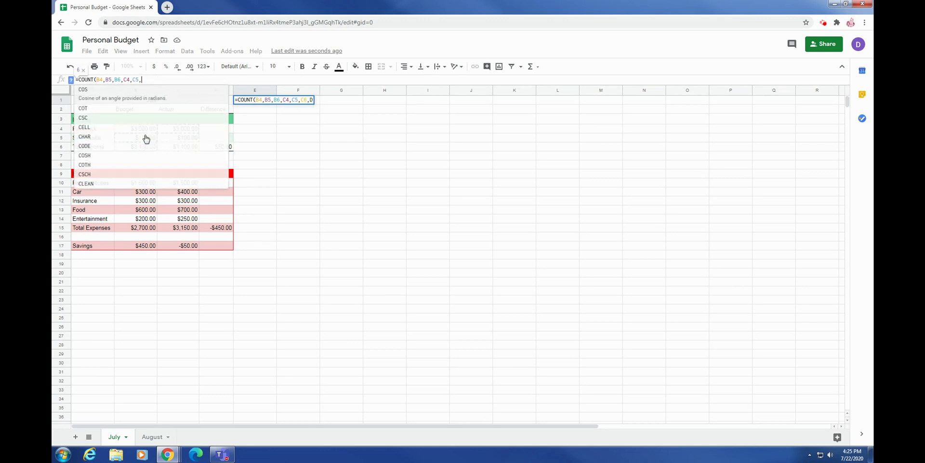
Find the maximum of B4, B5 and B6 in cell E1 with the MAX function, and clear the cell again.
click(530, 66)
click(585, 122)
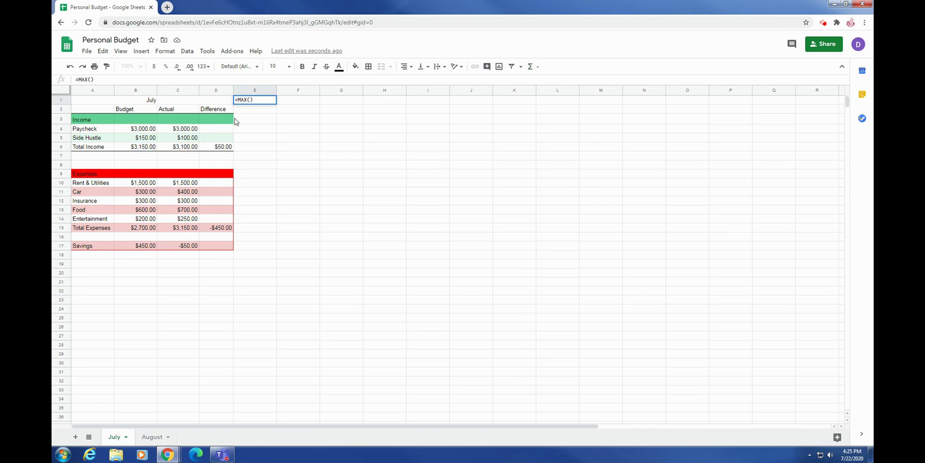
click(143, 133)
ctrl+click(145, 139)
ctrl+click(146, 148)
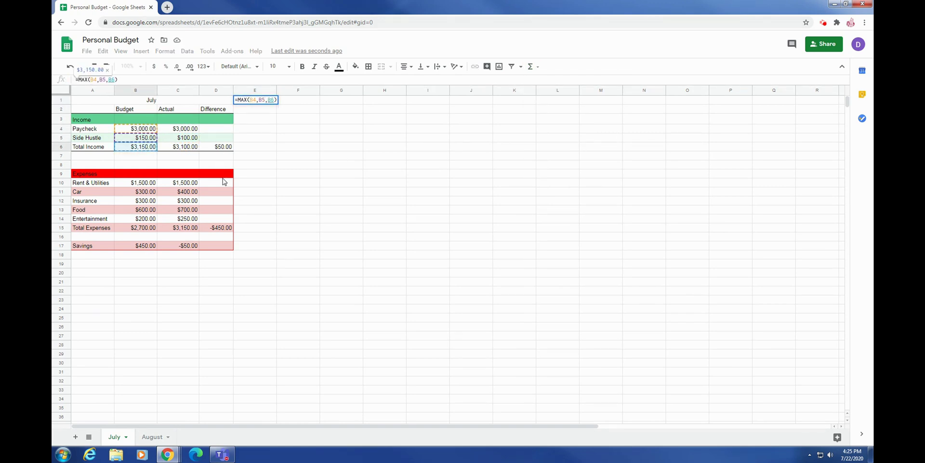
key(Return)
click(252, 100)
key(Delete)
Browse the available functions and their categories, including the Date functions, without inserting one.
click(534, 66)
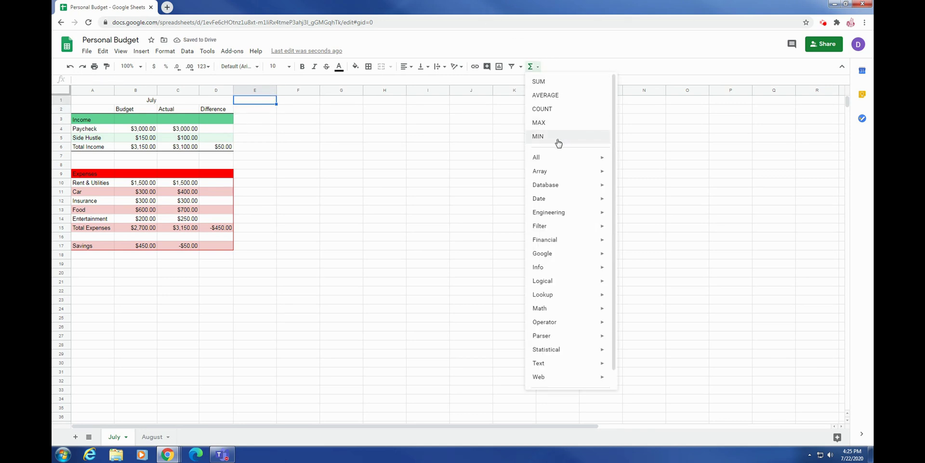
mouse_move(580, 188)
mouse_move(564, 169)
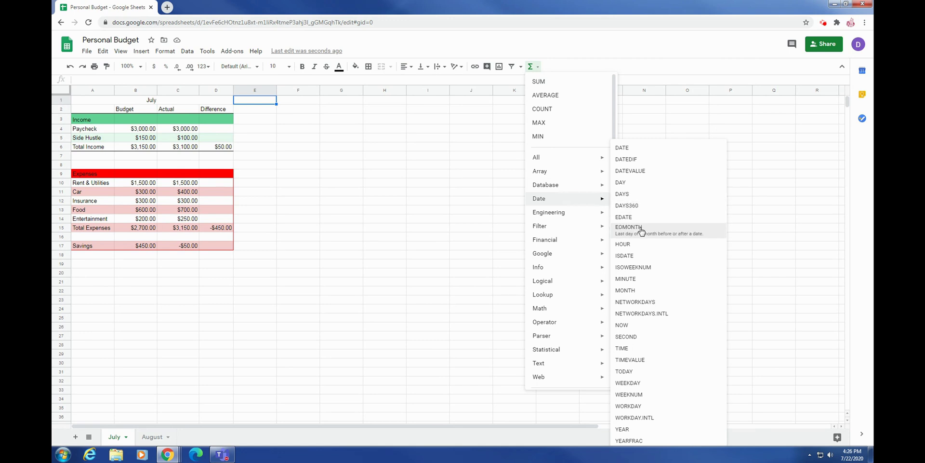
click(422, 200)
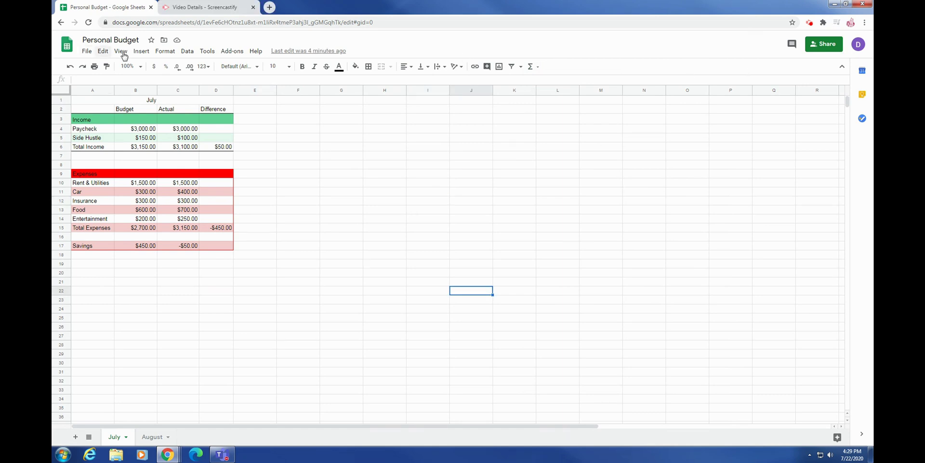
Review the available download formats, then view the file import options and close them without importing a file.
click(88, 51)
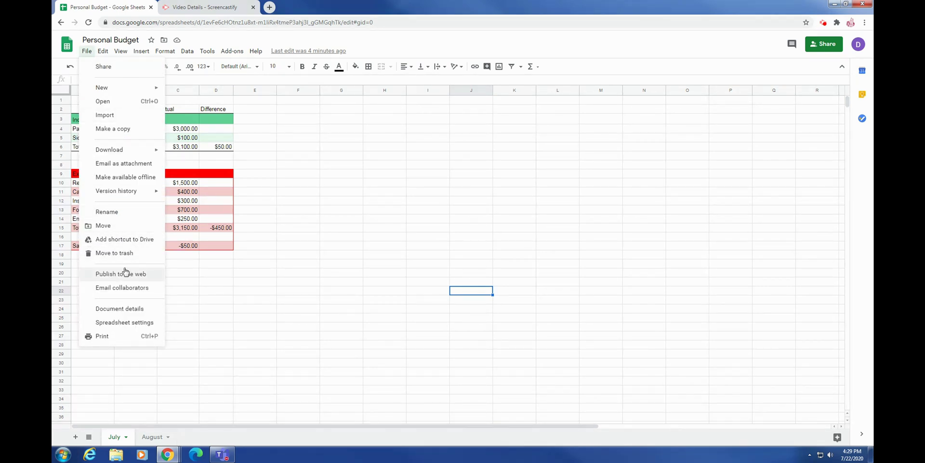
mouse_move(127, 153)
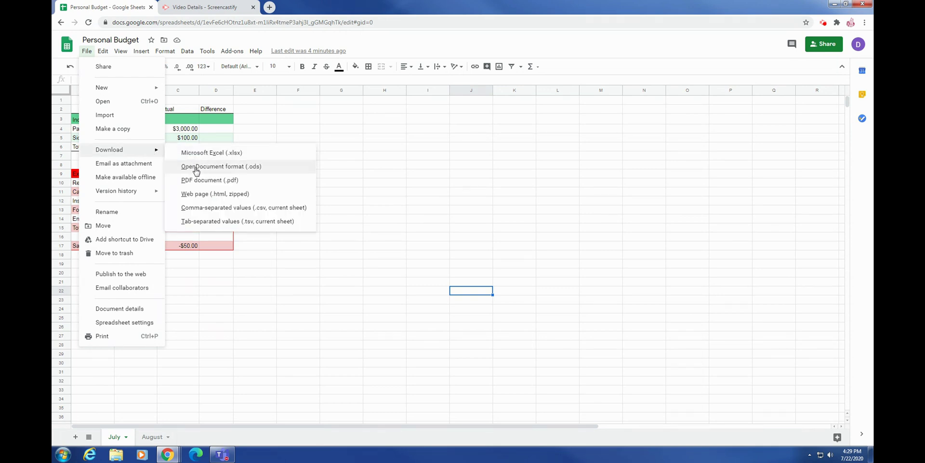
click(123, 116)
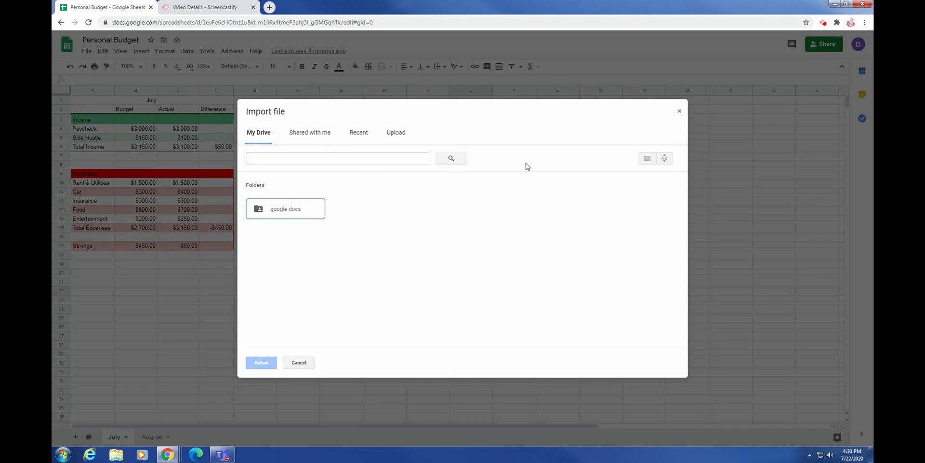
click(680, 112)
click(87, 51)
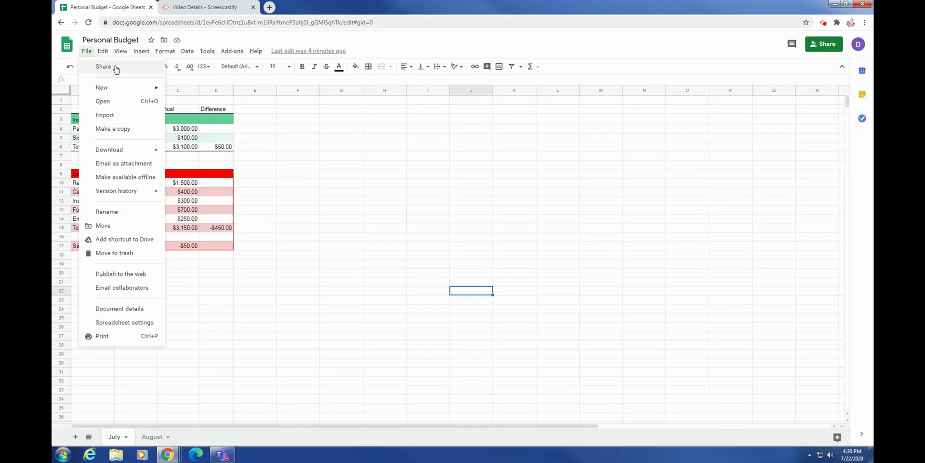
mouse_move(107, 54)
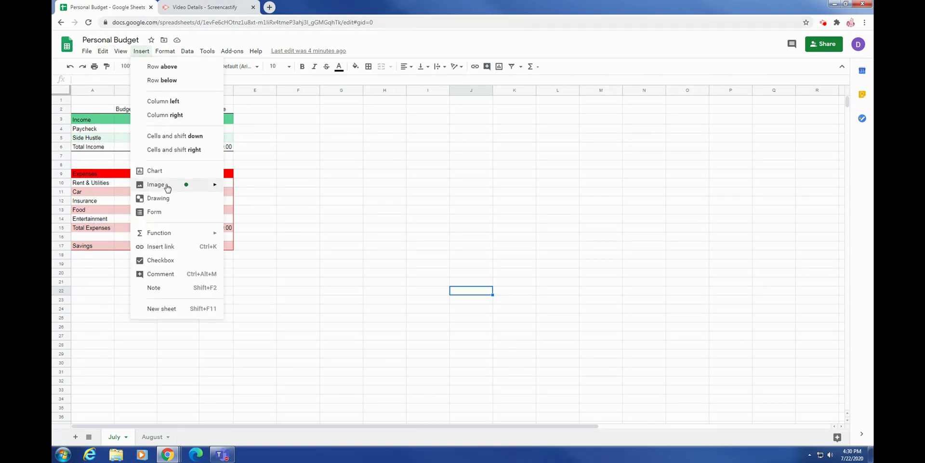
mouse_move(169, 188)
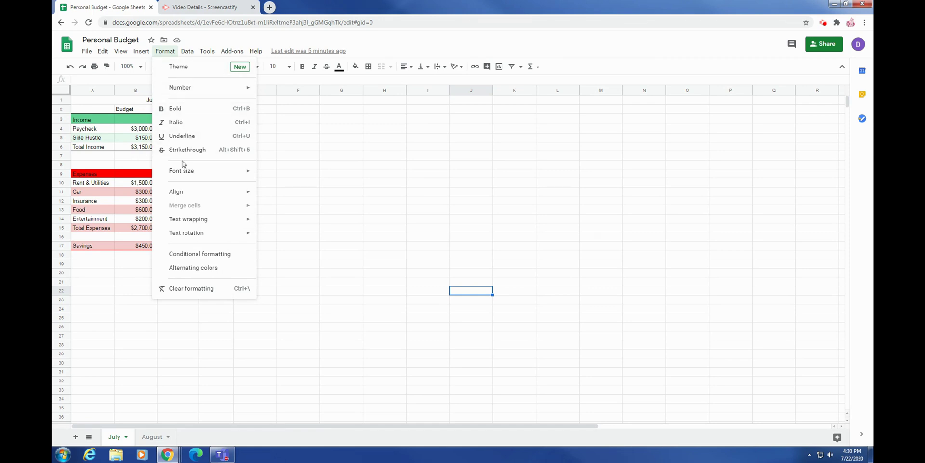
mouse_move(197, 220)
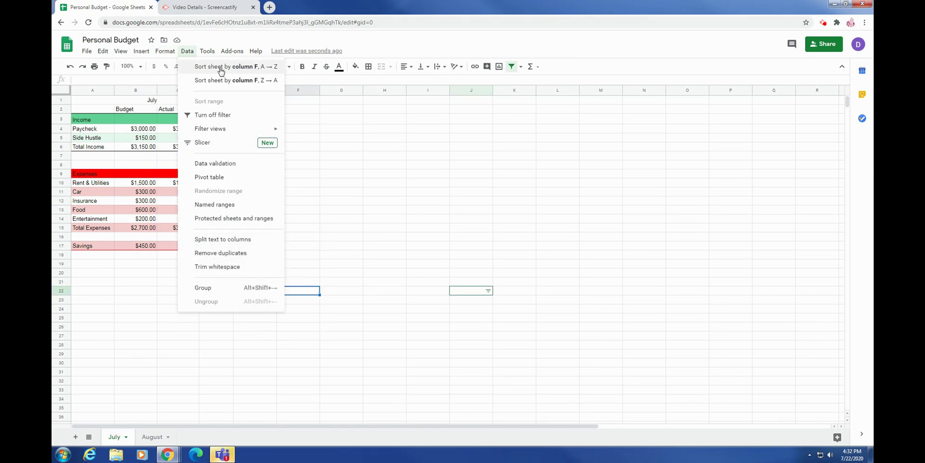
mouse_move(211, 58)
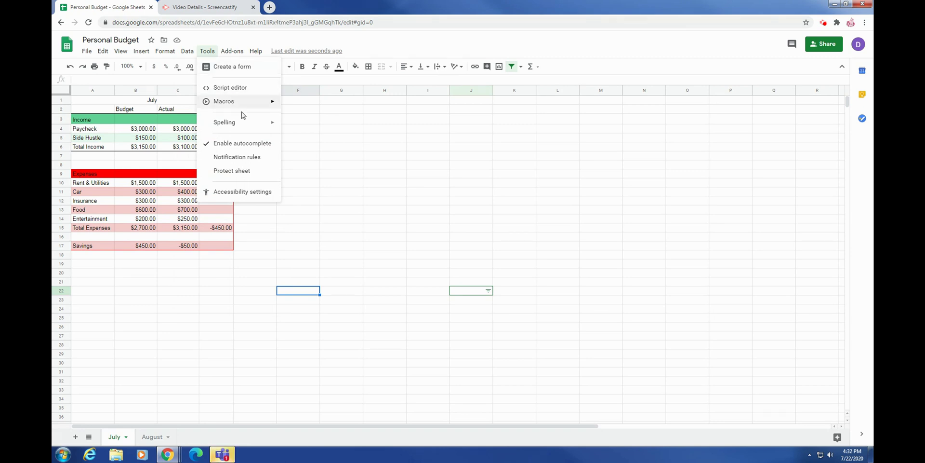
mouse_move(243, 124)
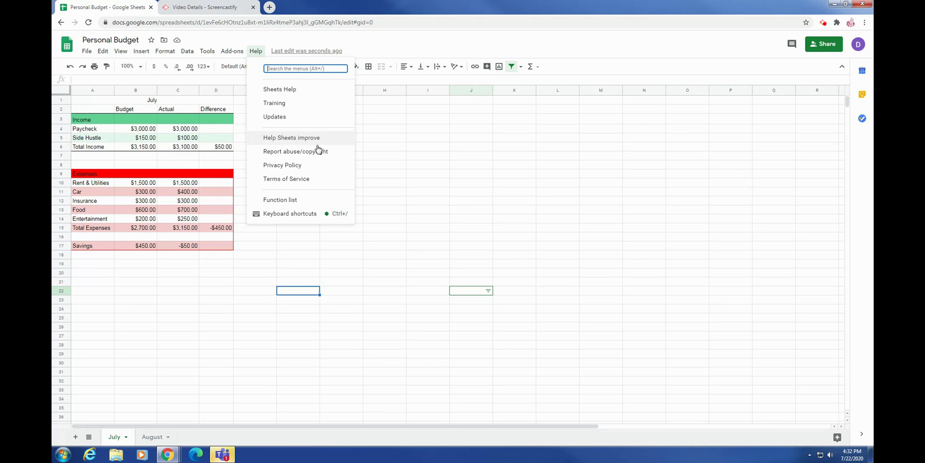
click(421, 256)
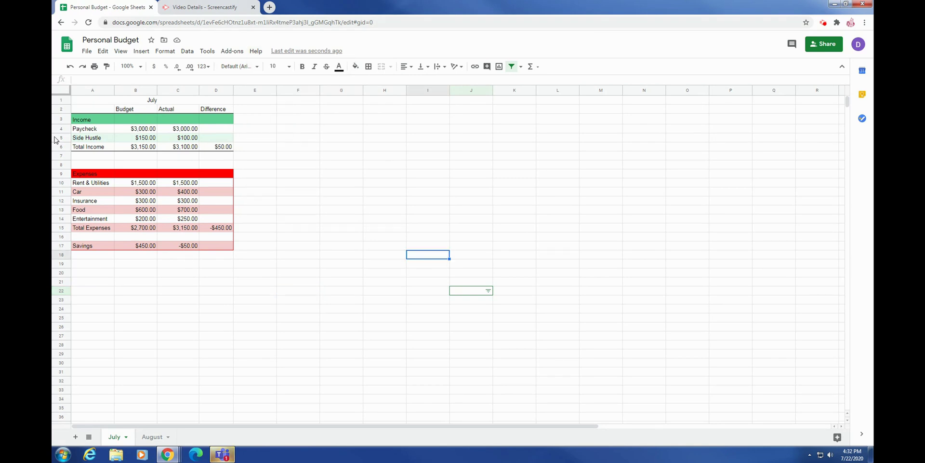